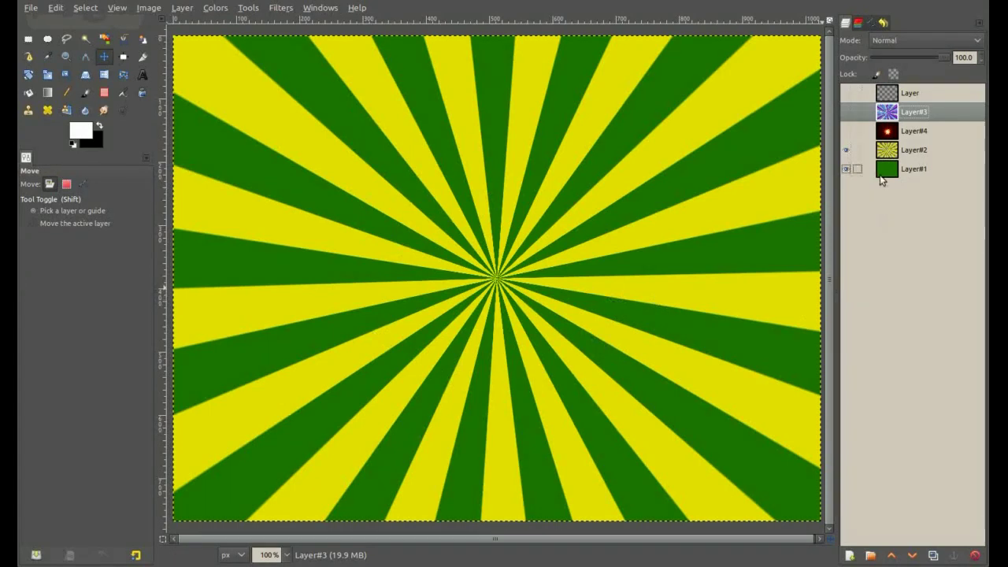
Toggle the burst layers so only the green-yellow sunburst shows, and select the top layer
click(847, 131)
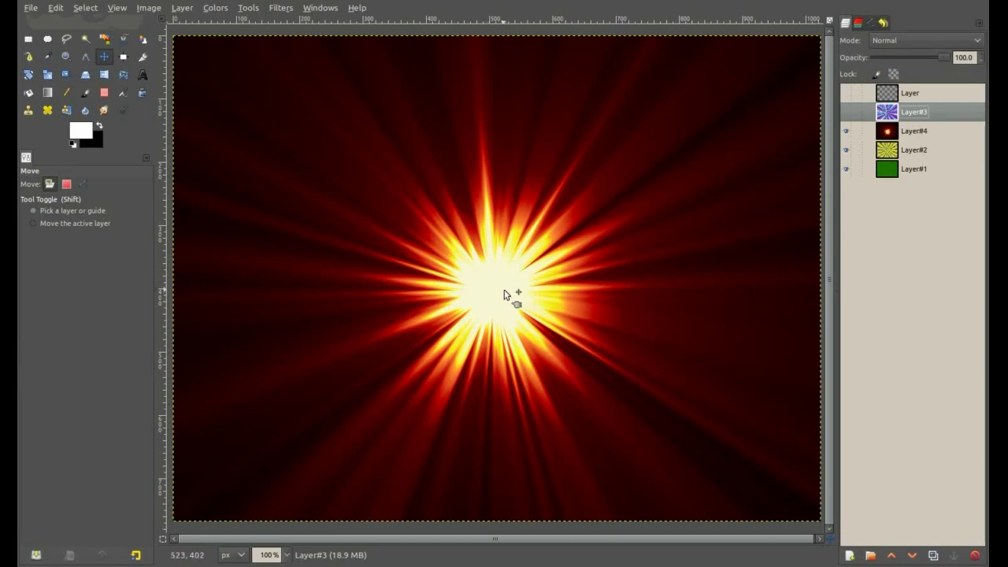
click(846, 113)
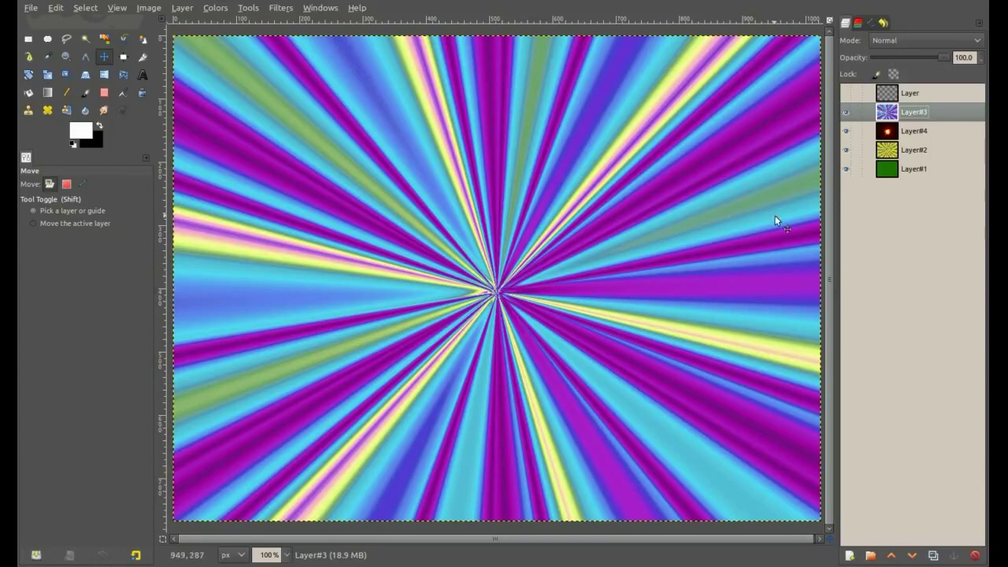
click(846, 112)
click(846, 131)
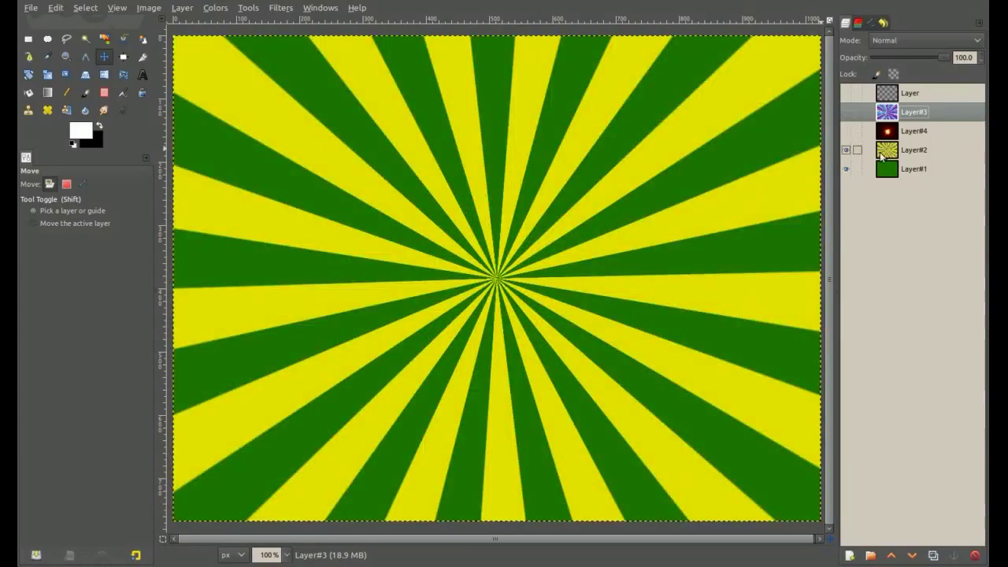
click(886, 152)
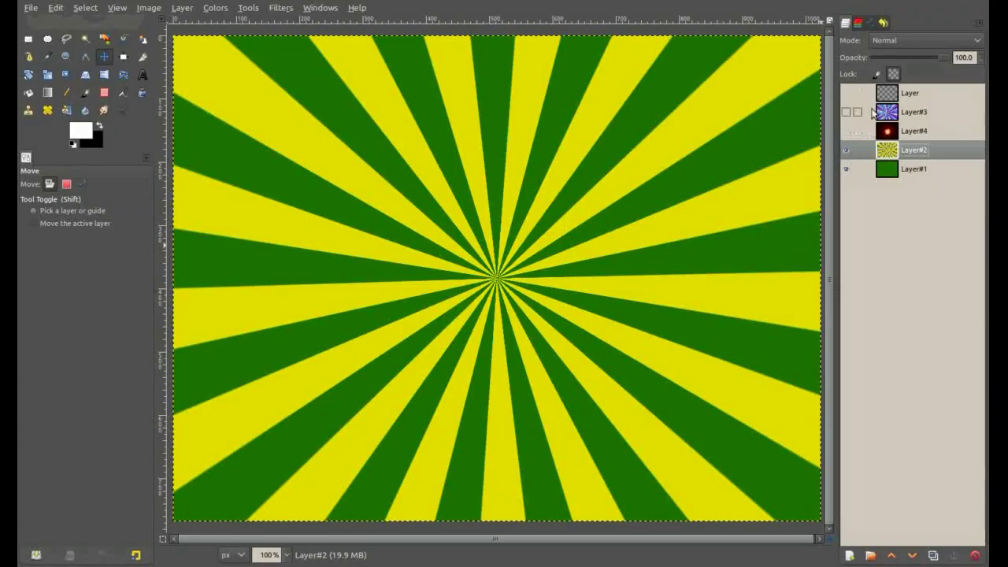
click(904, 99)
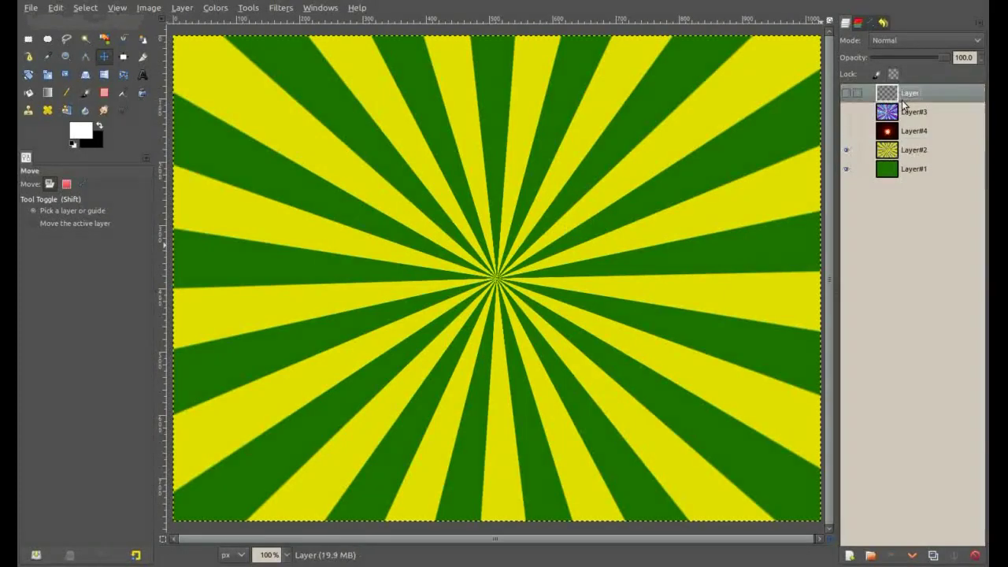
Add a new transparent Layer #1 above the green-yellow sunburst
click(849, 555)
click(566, 424)
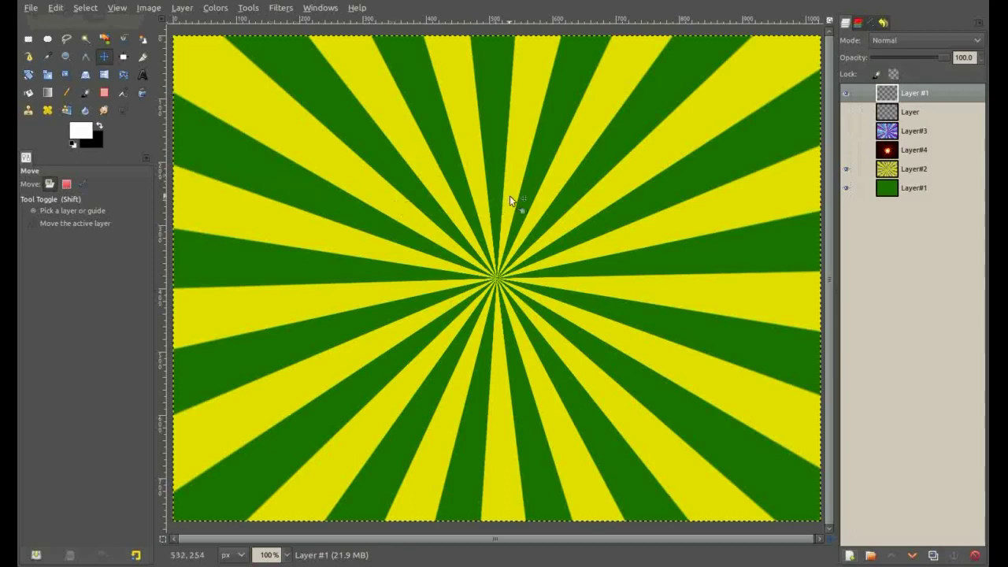
click(280, 8)
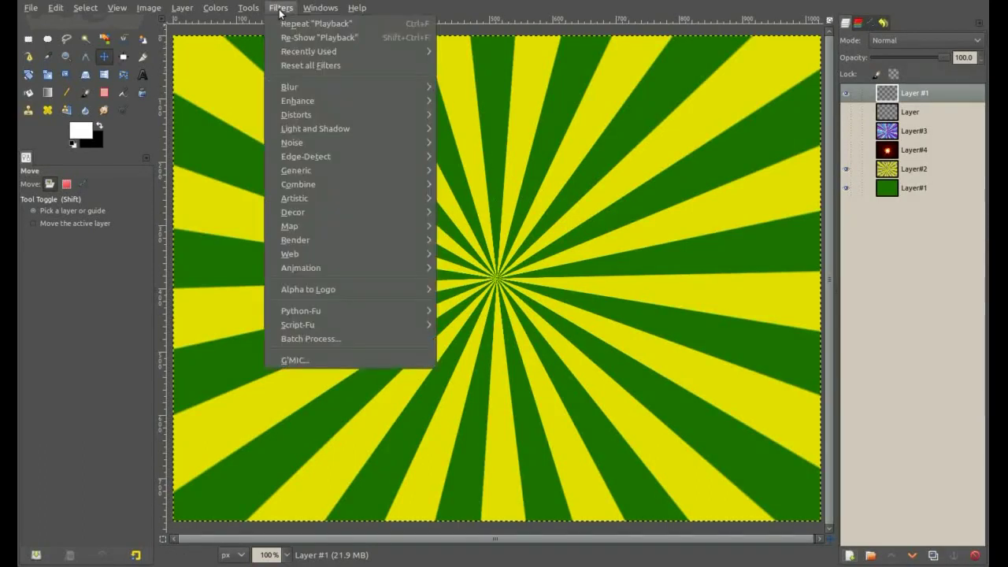
mouse_move(295, 240)
mouse_move(467, 267)
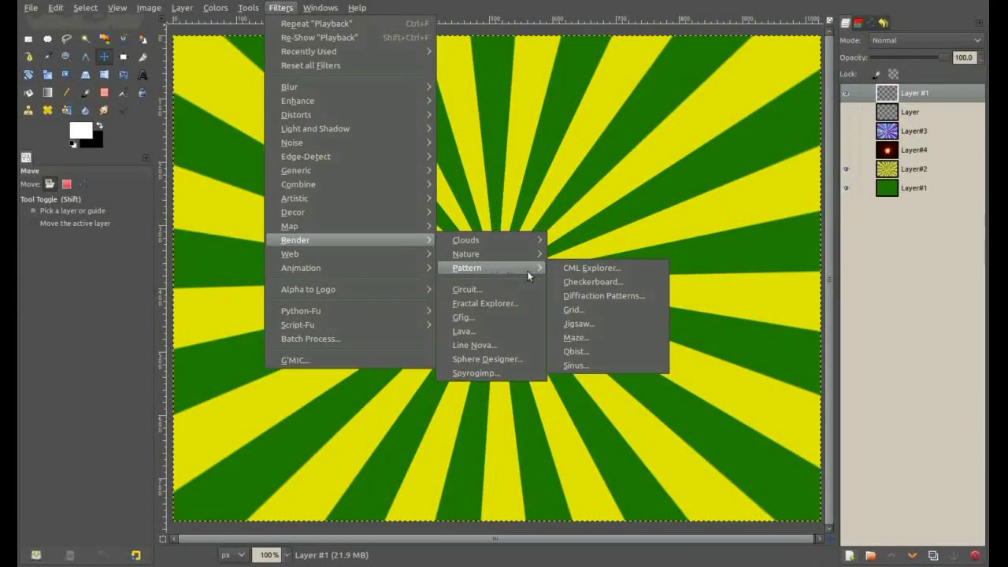
Render a Grid pattern on Layer #1: horizontal width 0, vertical width 30, vertical spacing 60
click(586, 310)
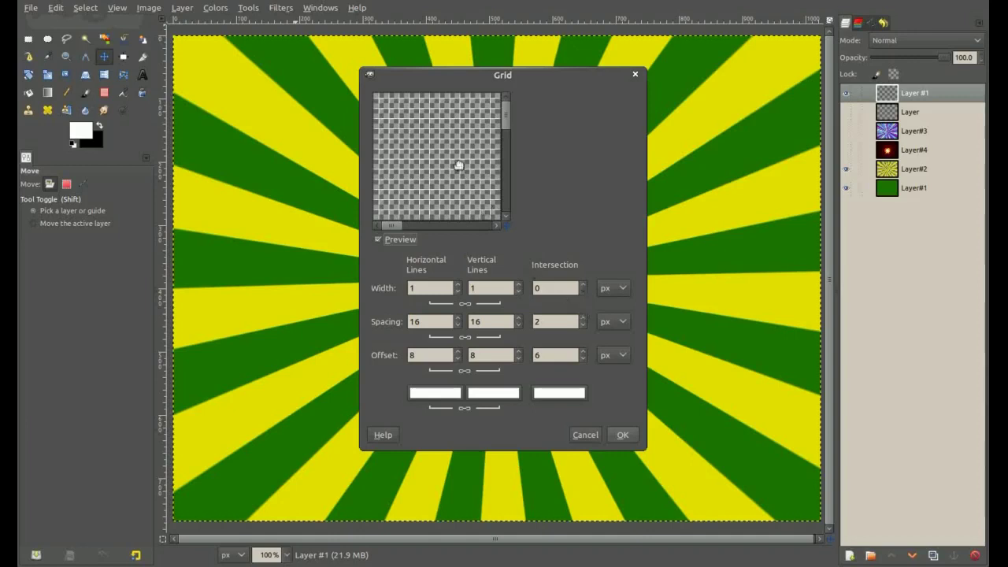
drag(463, 78, 539, 70)
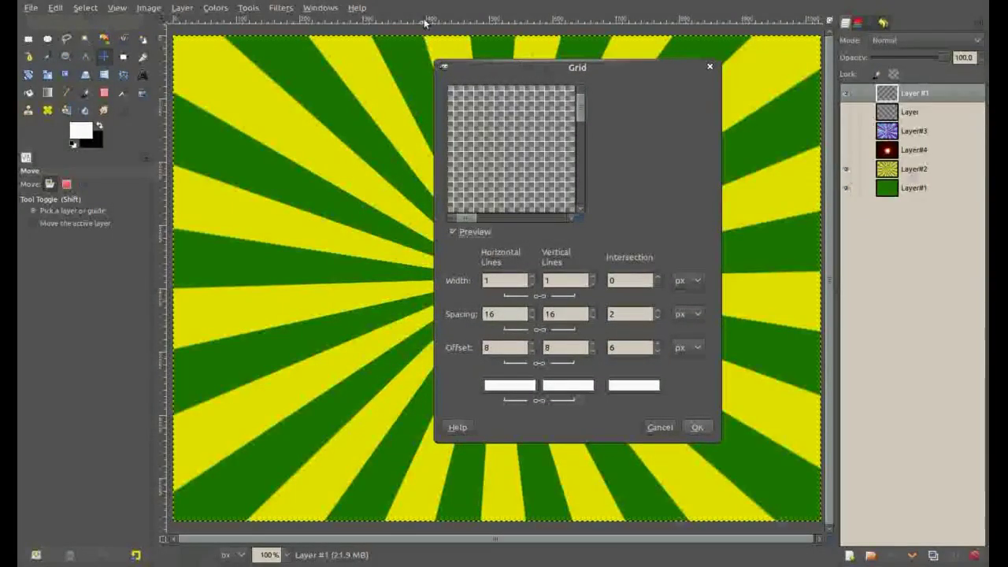
click(510, 280)
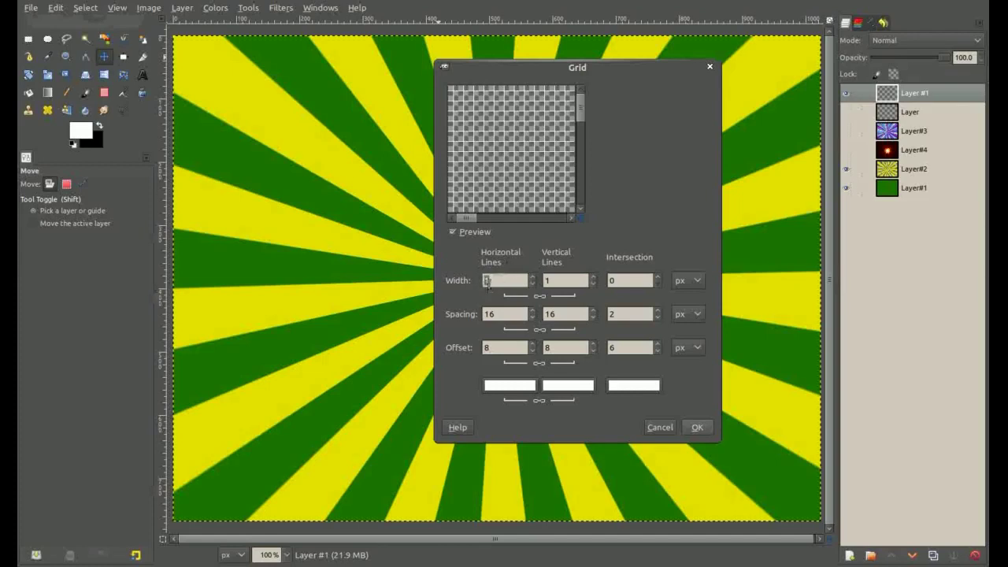
text(0)
click(497, 314)
double_click(488, 347)
click(559, 347)
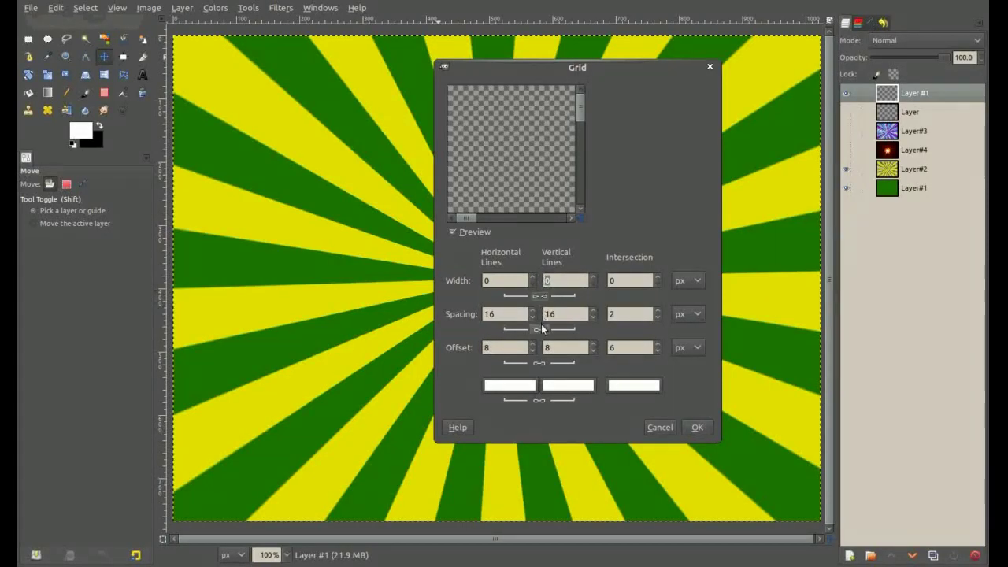
text(30)
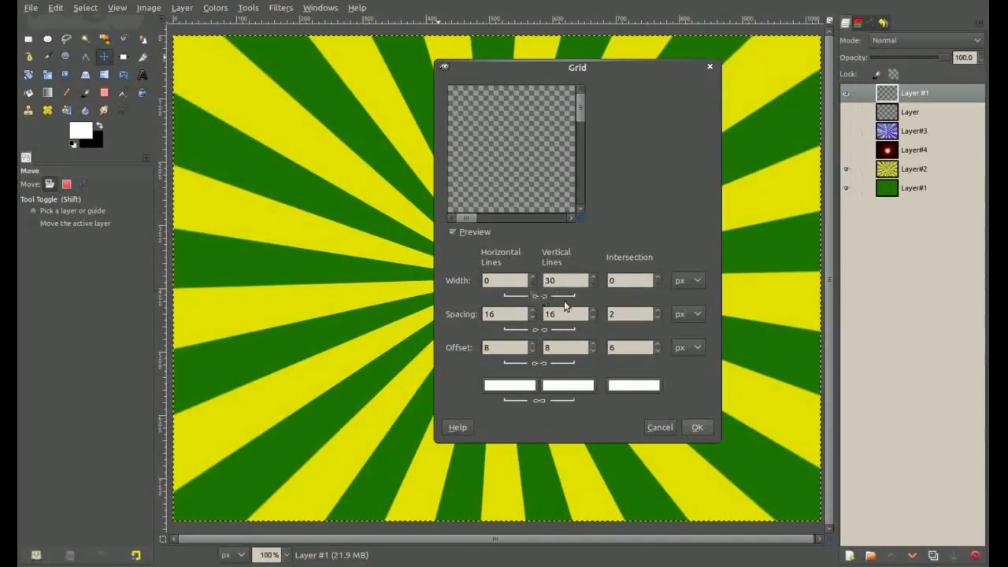
click(564, 315)
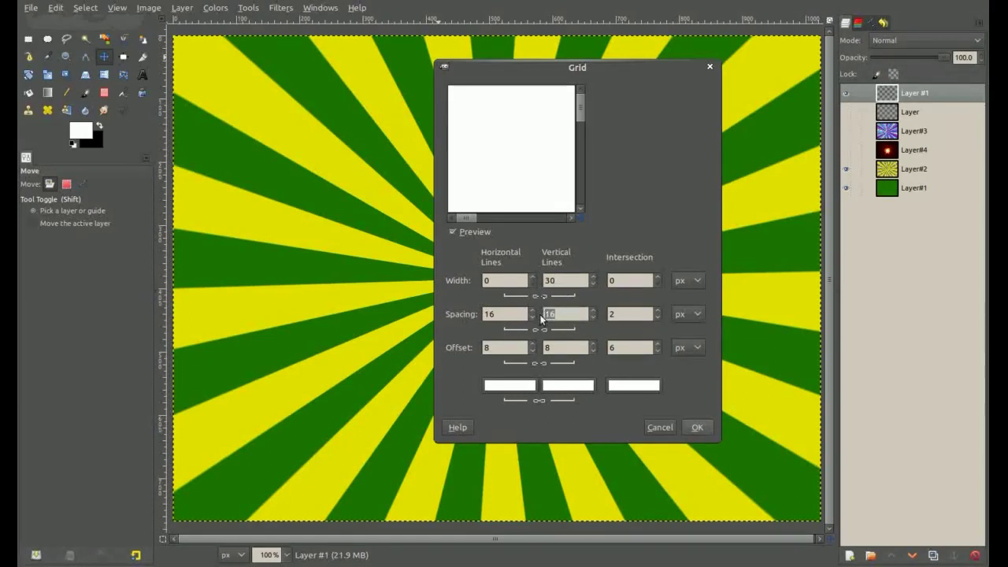
text(60)
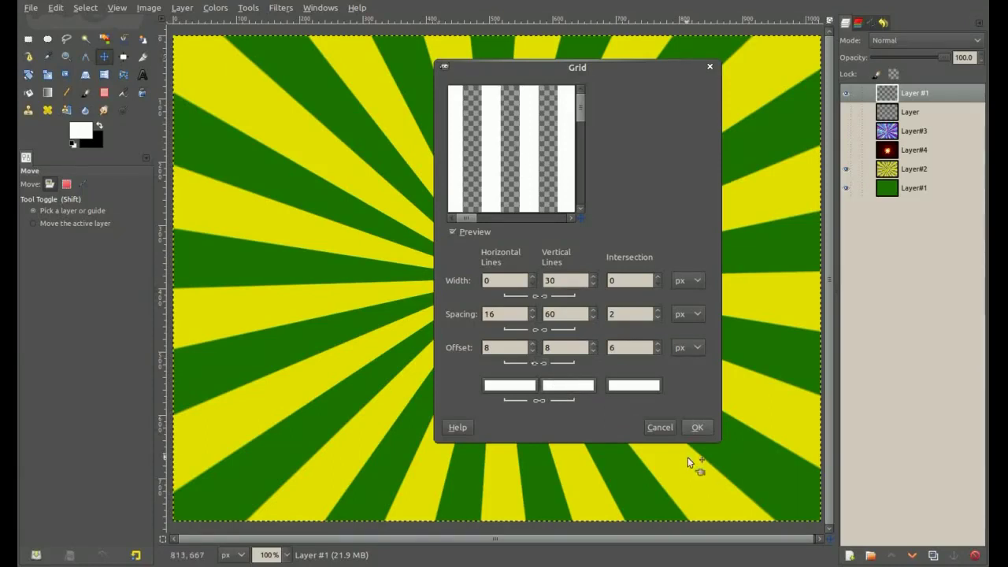
click(695, 426)
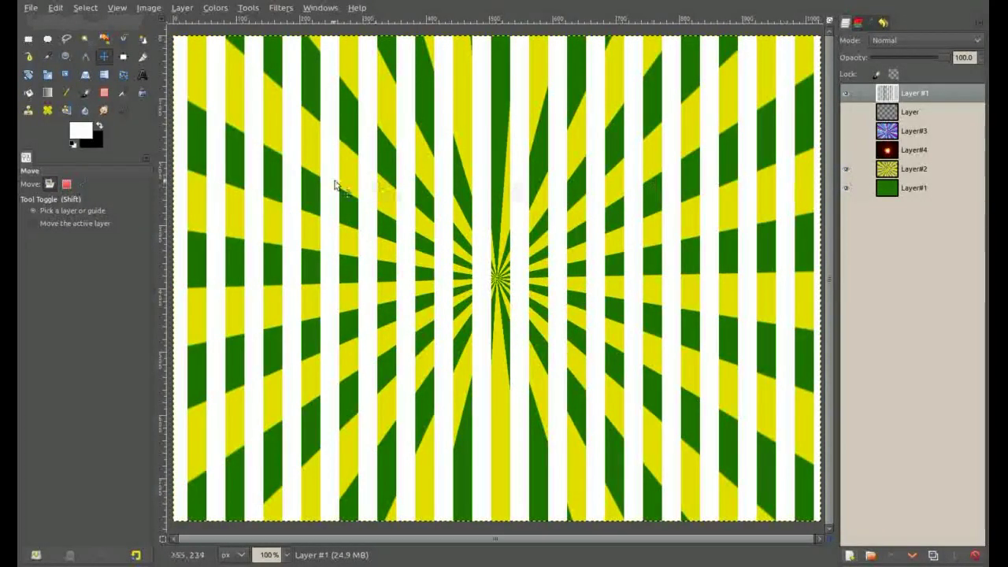
Add Layer #2 beneath the stripes, fill it black, then reselect the stripe Layer #1
click(896, 113)
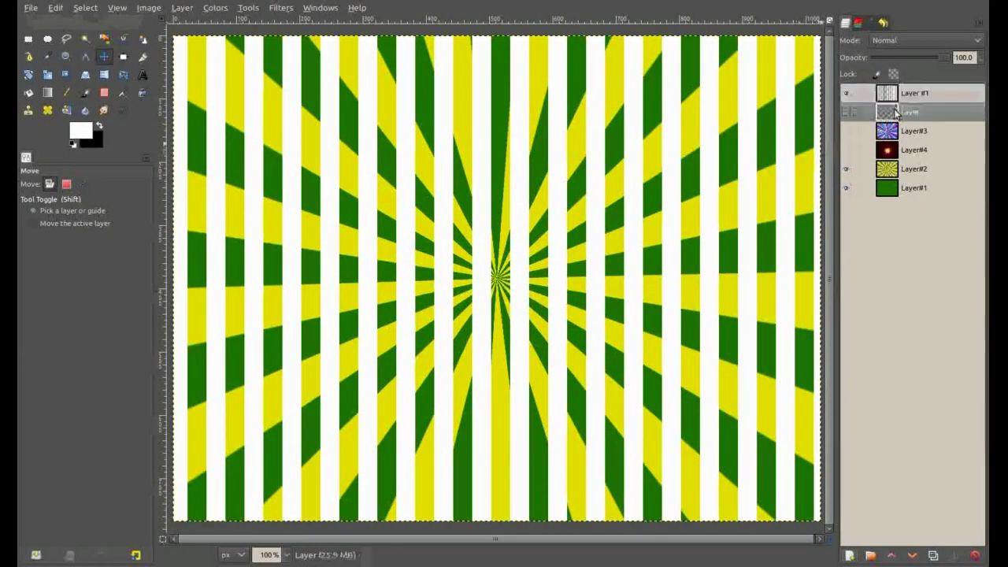
shift+click(849, 556)
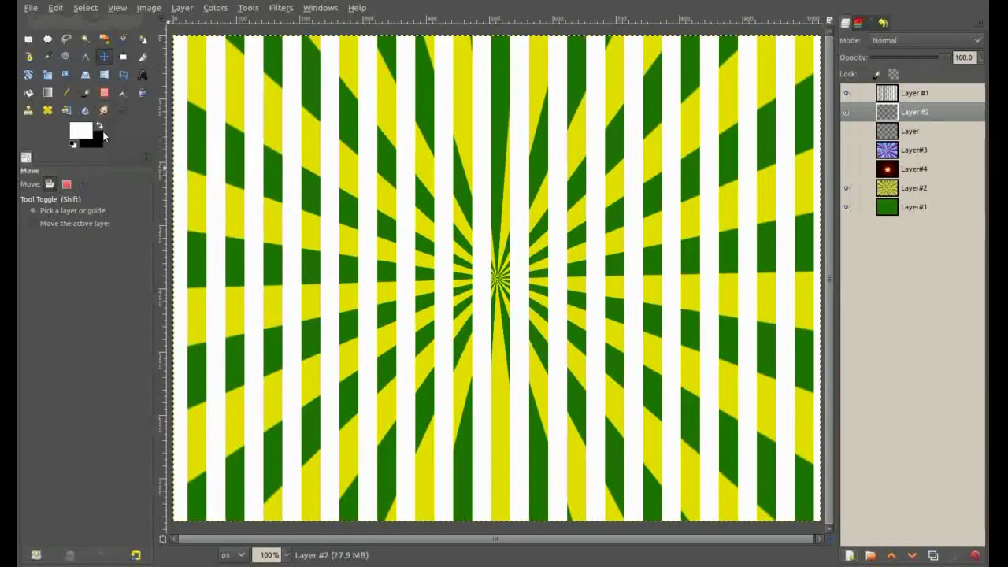
key(x)
key(ctrl+comma)
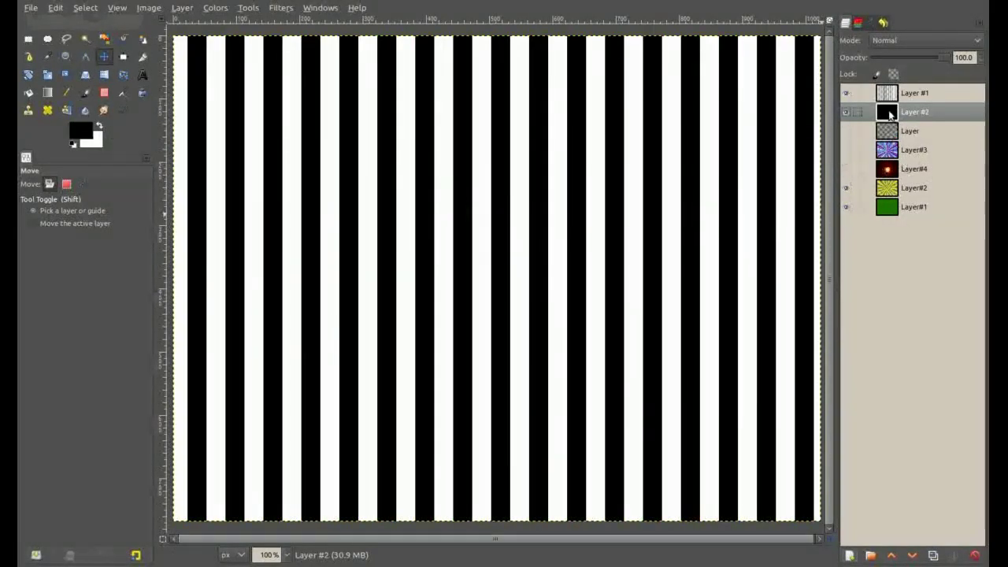
click(904, 94)
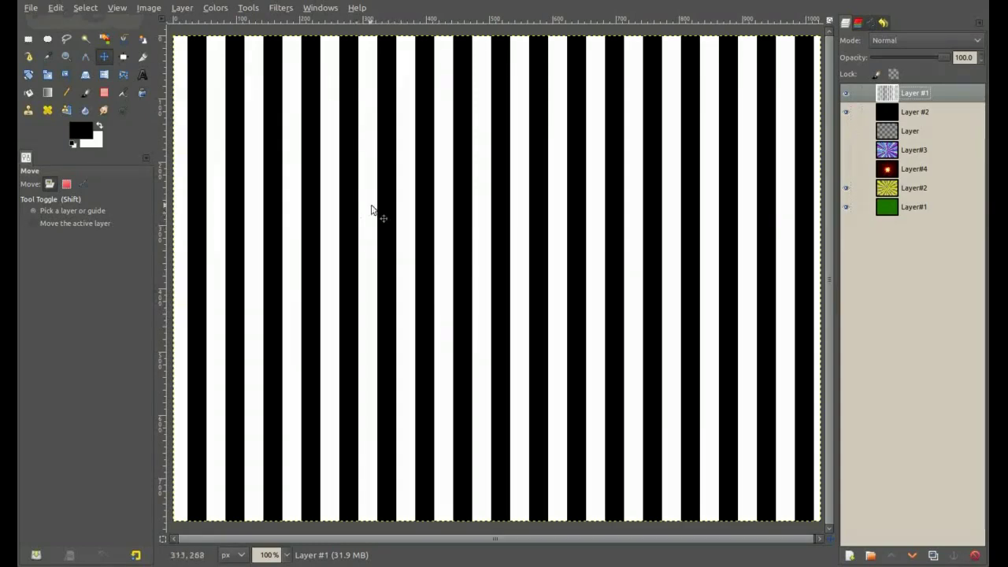
click(281, 8)
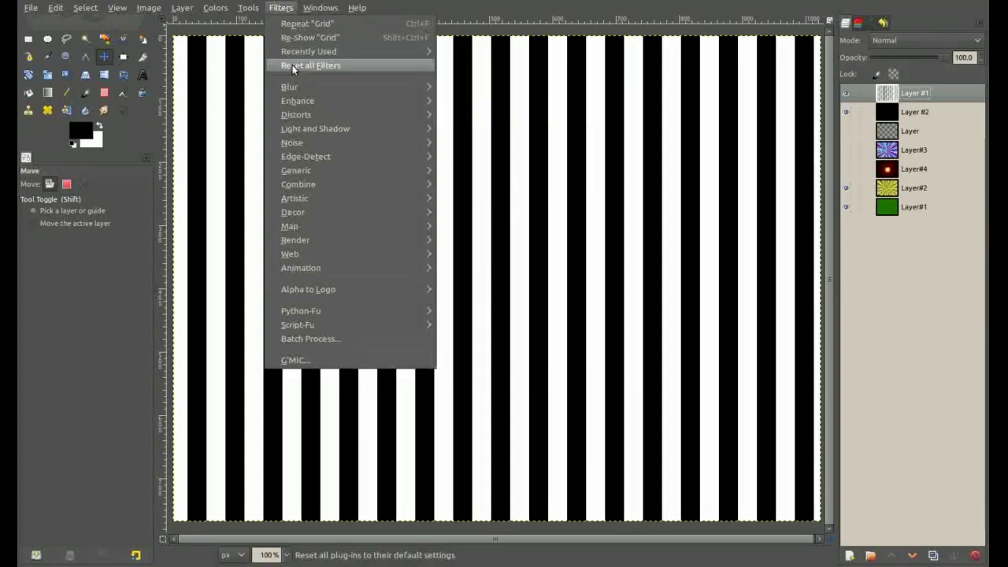
mouse_move(296, 114)
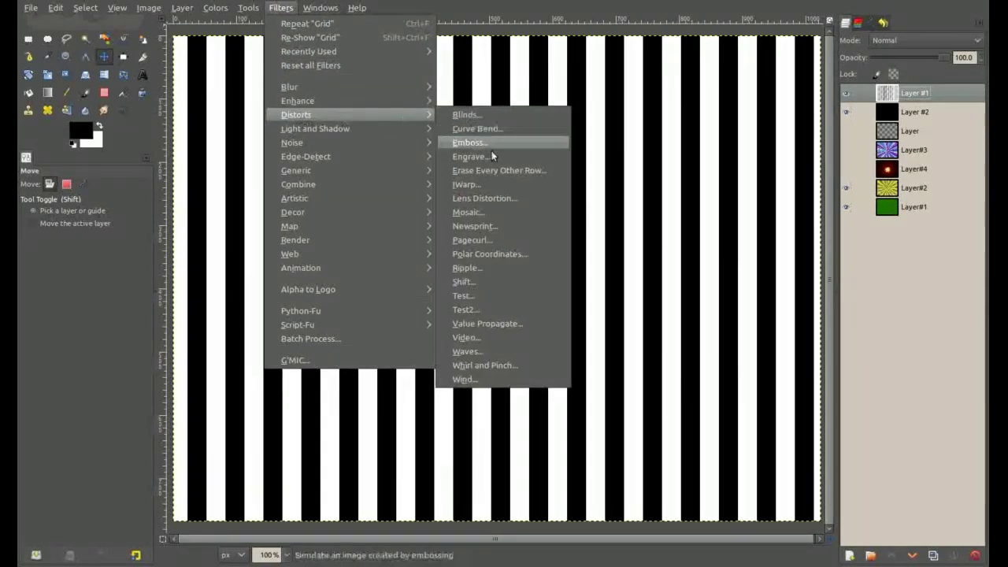
Apply Polar Coordinates with circle depth 0 to turn the stripes into radiating rays
click(489, 255)
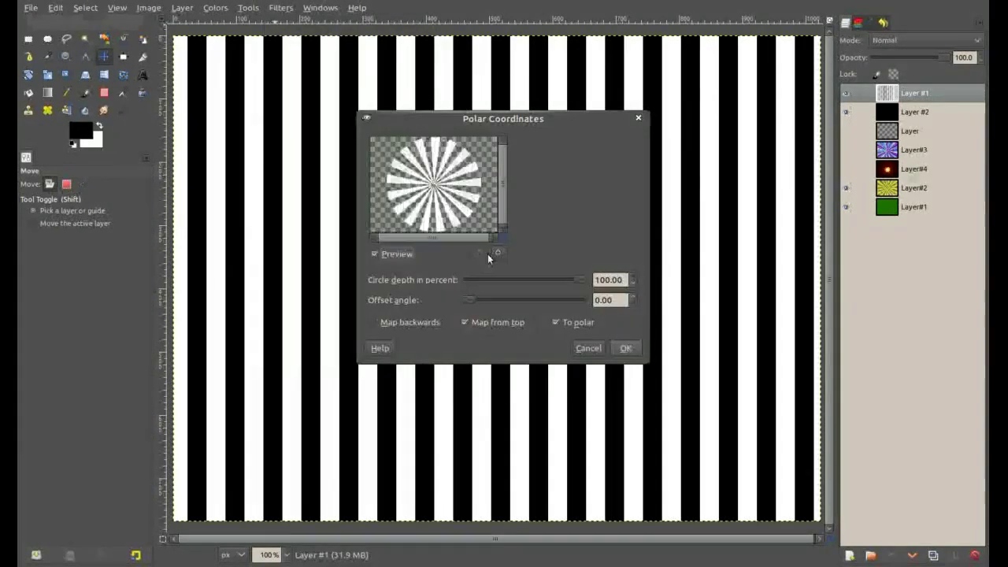
drag(488, 114, 497, 87)
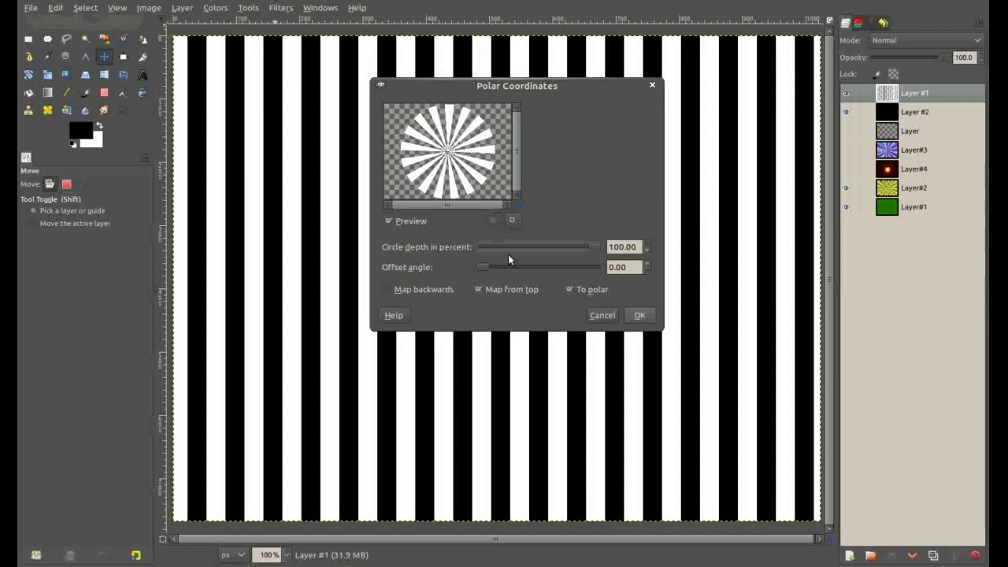
drag(596, 249, 474, 249)
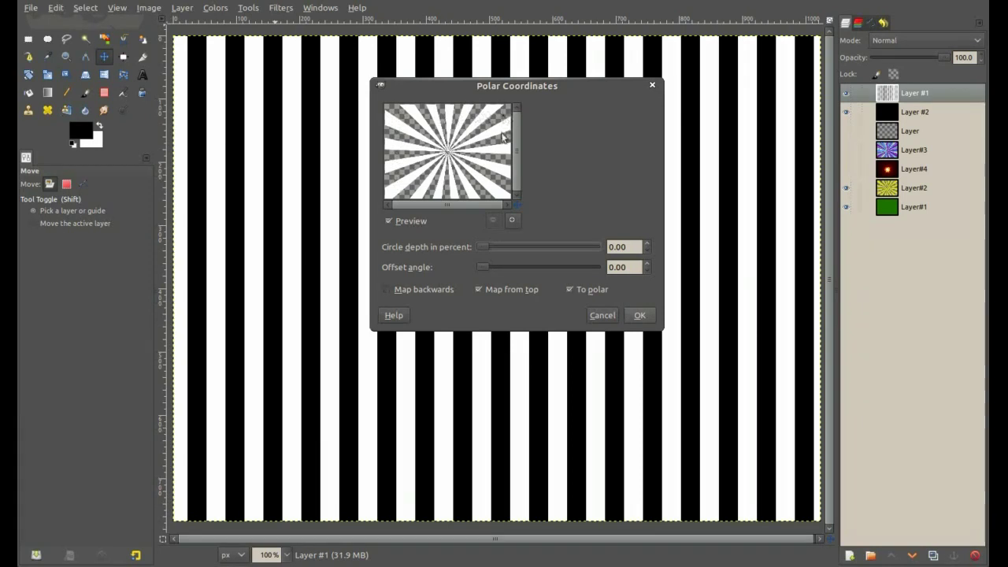
click(639, 316)
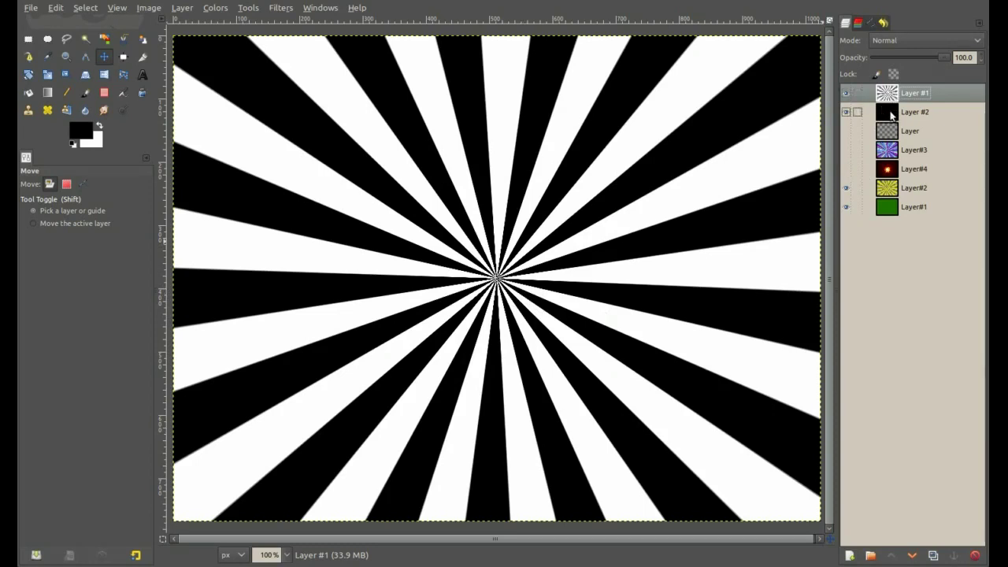
Fill Layer #2 with dark green, then make the white-ray Layer #1 active
click(891, 115)
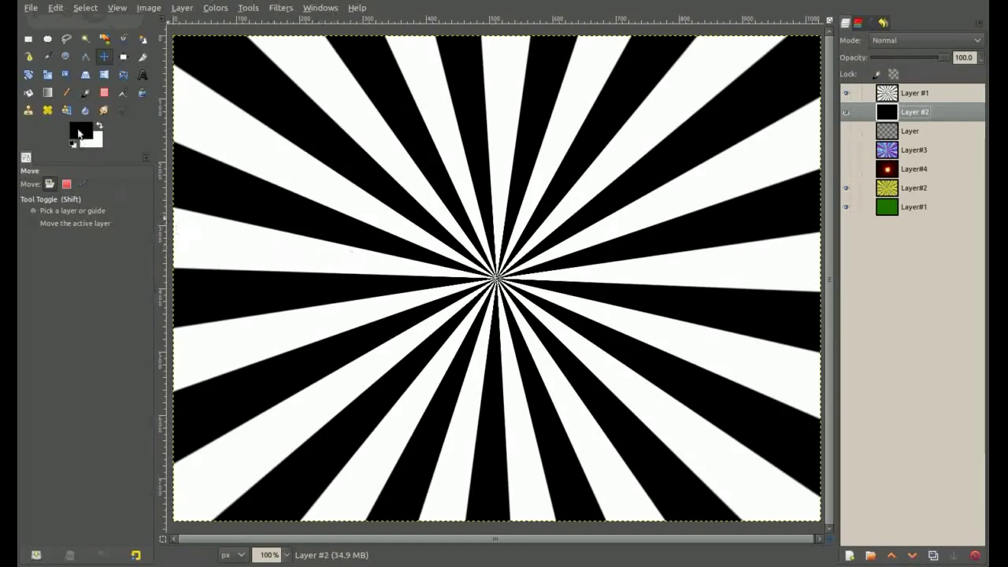
click(77, 133)
mouse_move(89, 5)
mouse_down()
mouse_move(158, 11)
mouse_move(317, 101)
mouse_up()
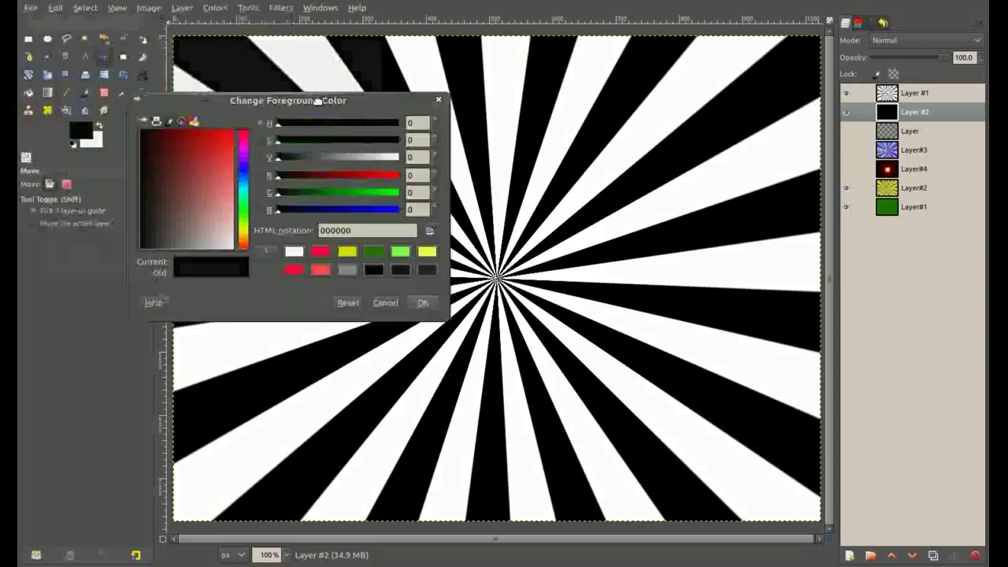
click(293, 269)
click(374, 251)
click(422, 302)
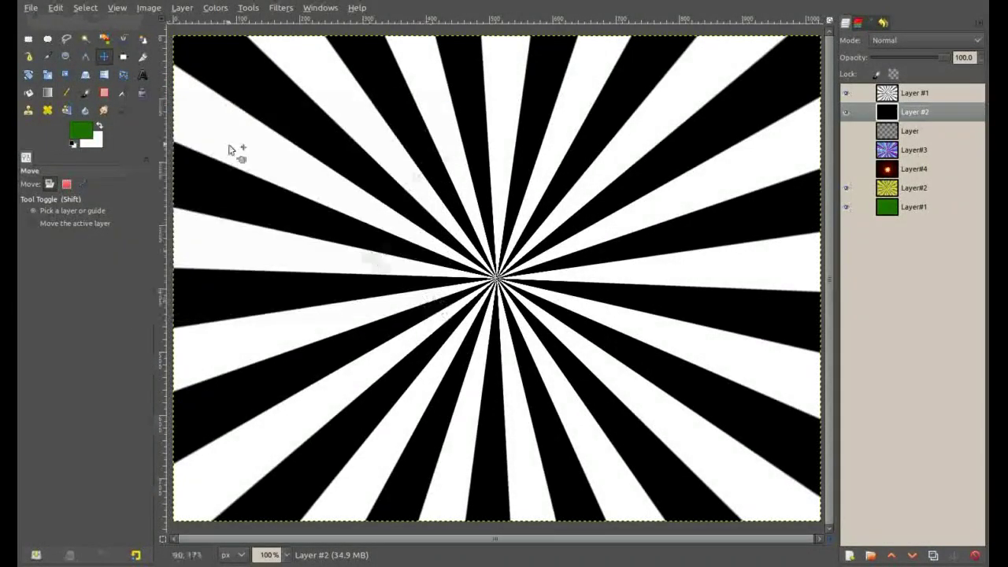
key(ctrl+comma)
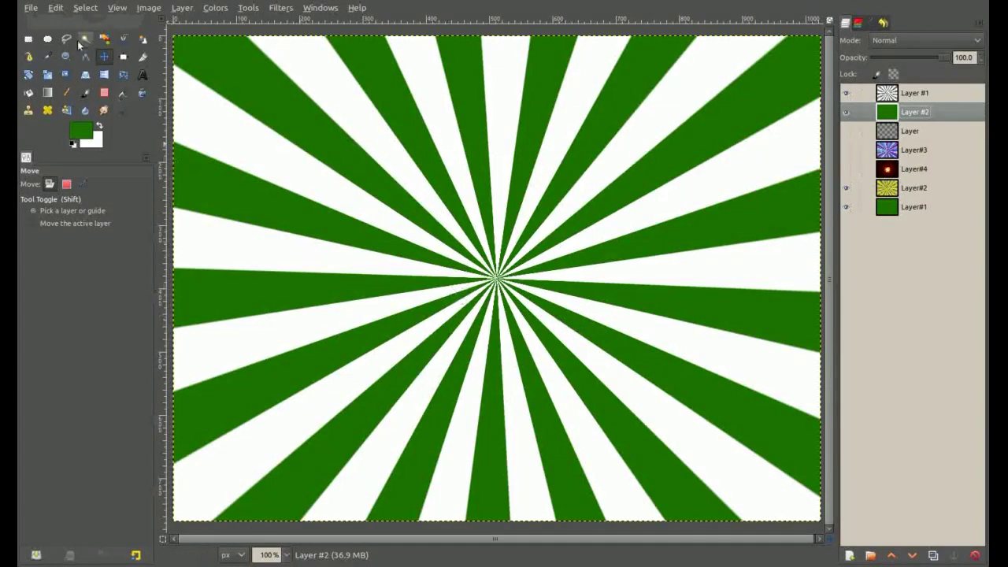
click(57, 9)
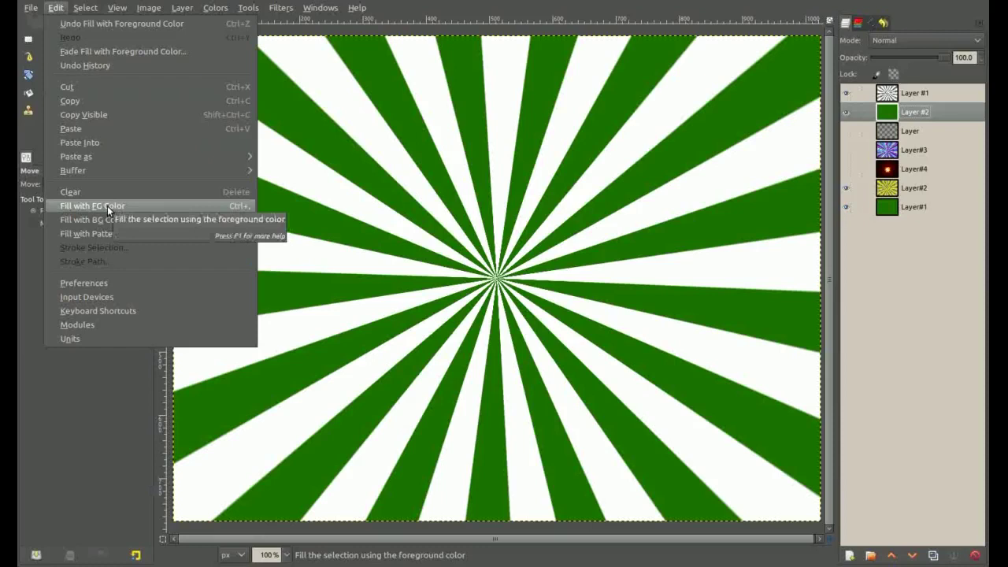
click(55, 8)
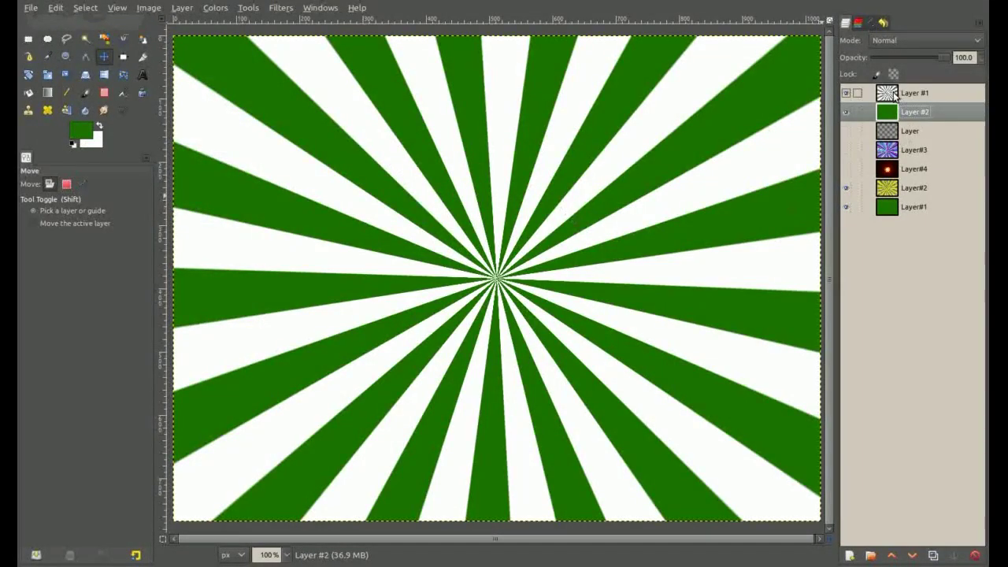
click(894, 94)
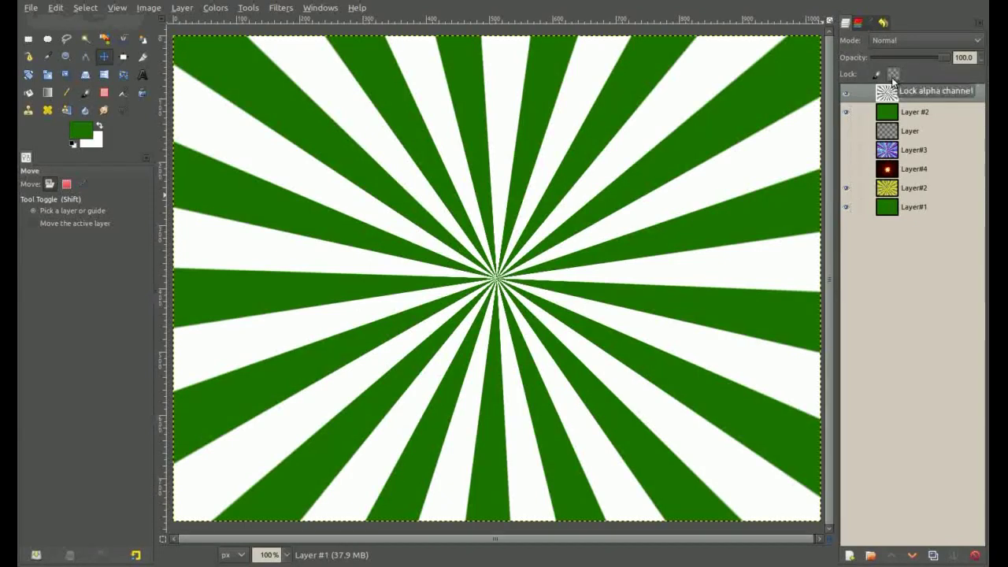
Lock Layer #1's alpha channel and fill its white rays with yellow
click(890, 76)
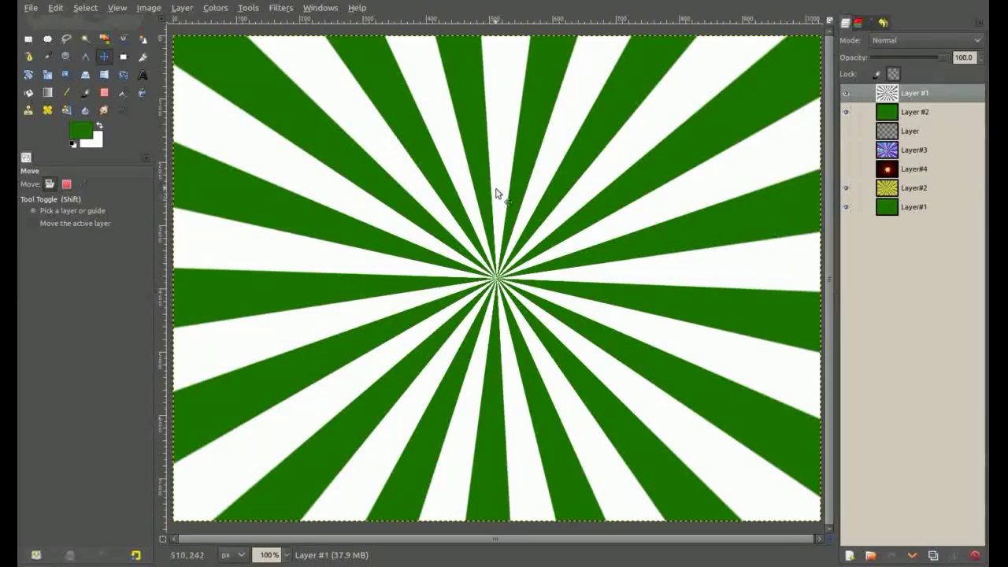
click(81, 132)
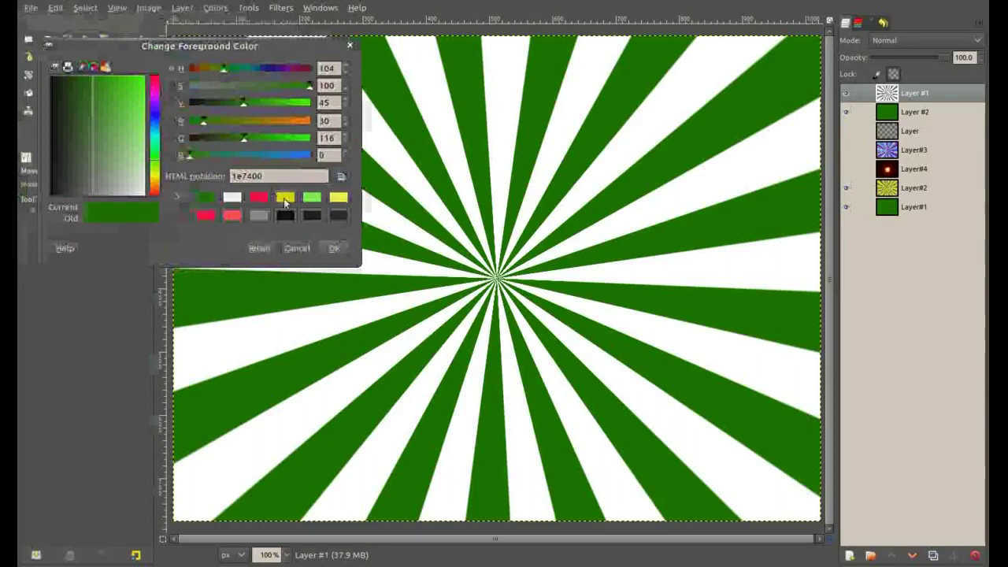
click(285, 199)
click(333, 248)
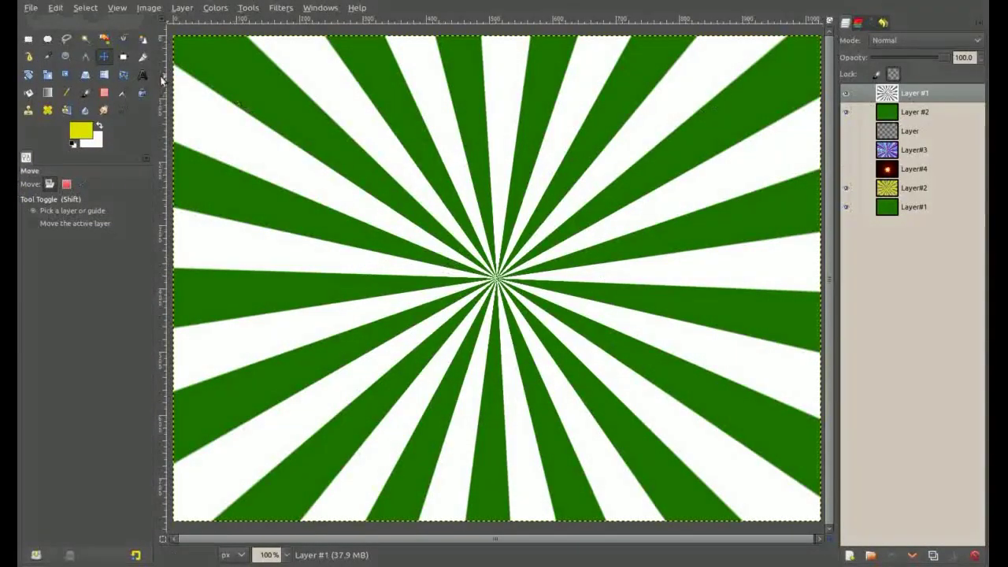
click(56, 9)
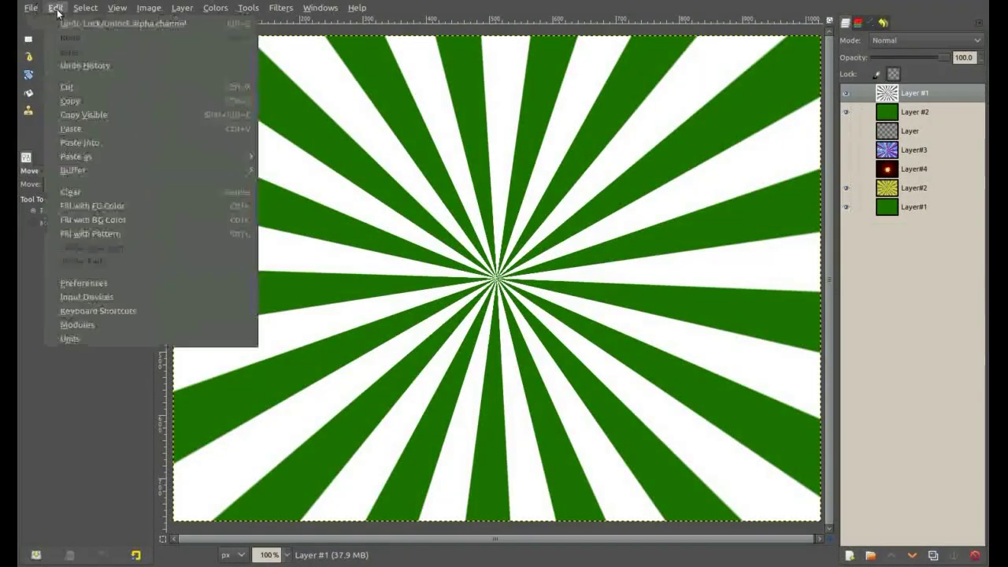
click(120, 206)
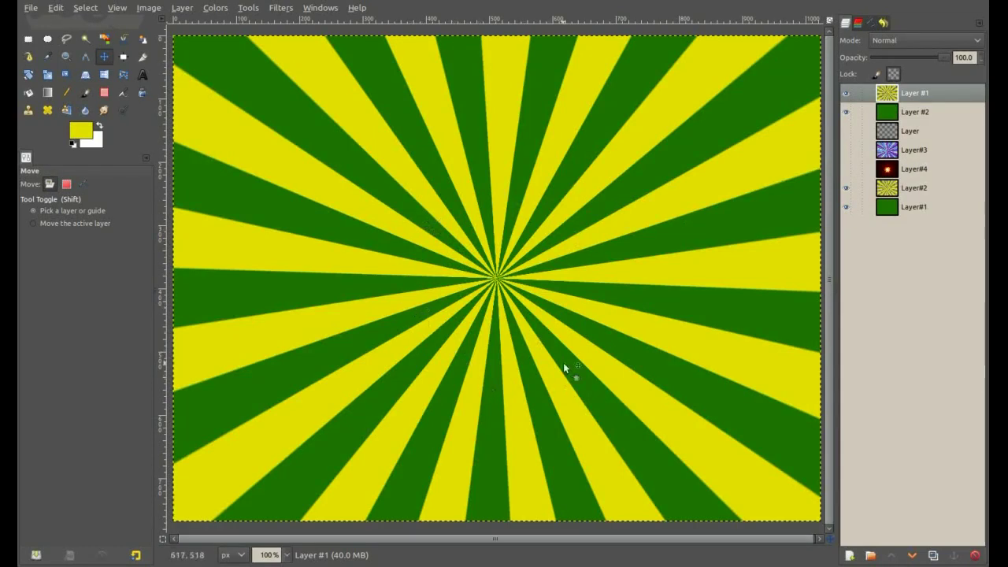
Move the purple burst Layer#3 to the top, keep it hidden, and add a new transparent layer
click(887, 152)
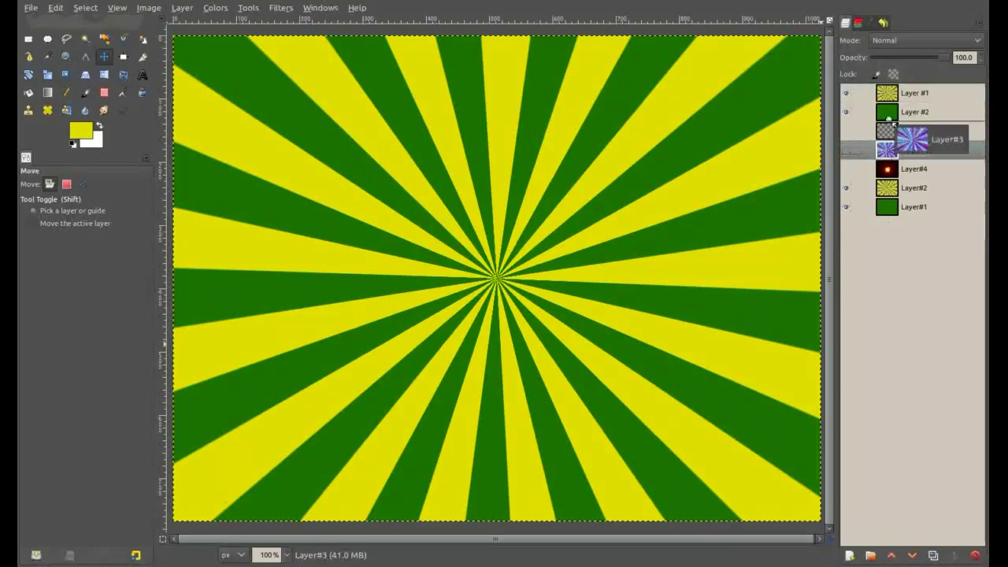
drag(892, 154, 888, 93)
click(847, 93)
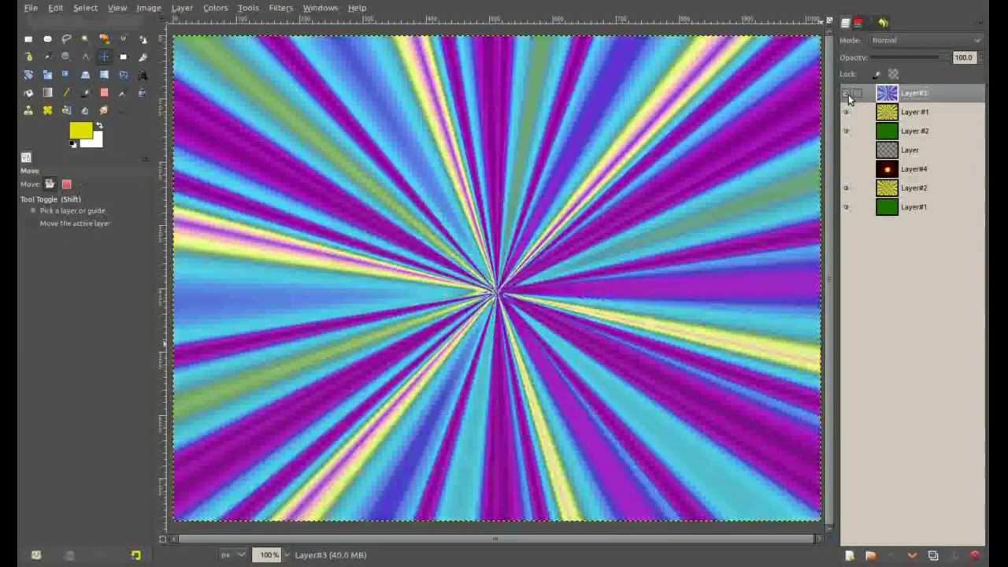
click(847, 92)
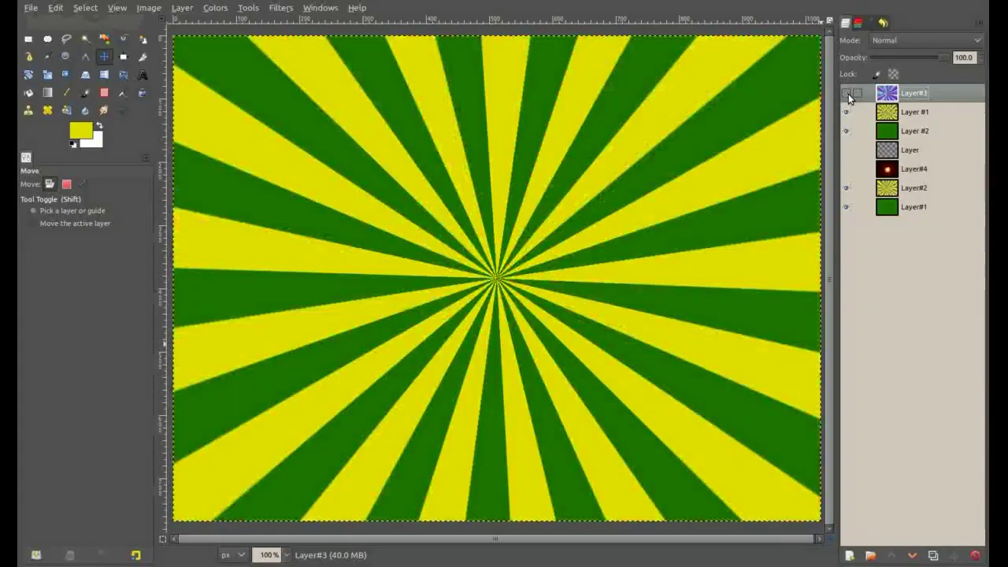
shift+click(850, 556)
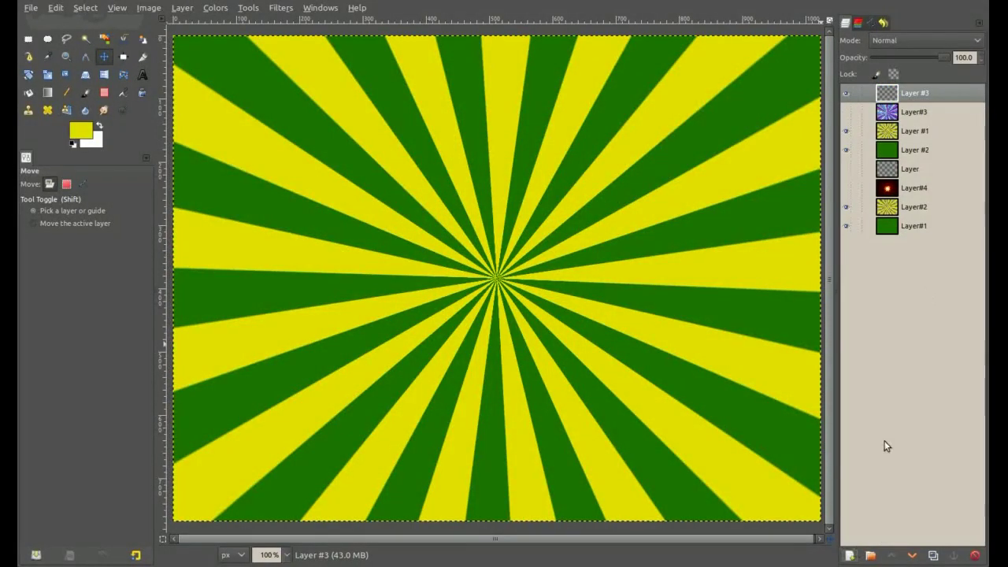
Select the Blend tool with the Four bars gradient
click(48, 94)
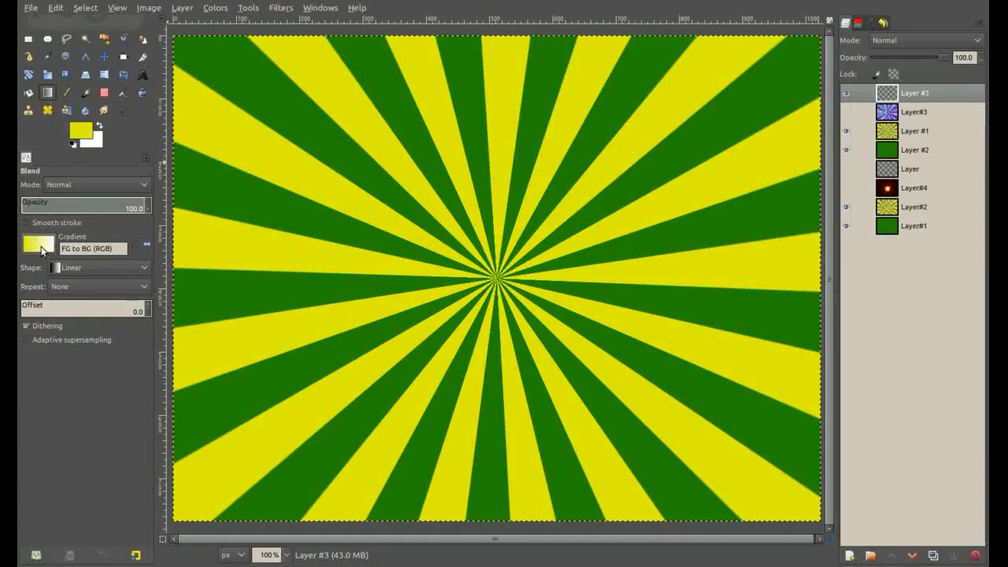
click(39, 245)
scroll(79, 354, down, 2)
scroll(78, 355, down, 4)
scroll(78, 351, up, 2)
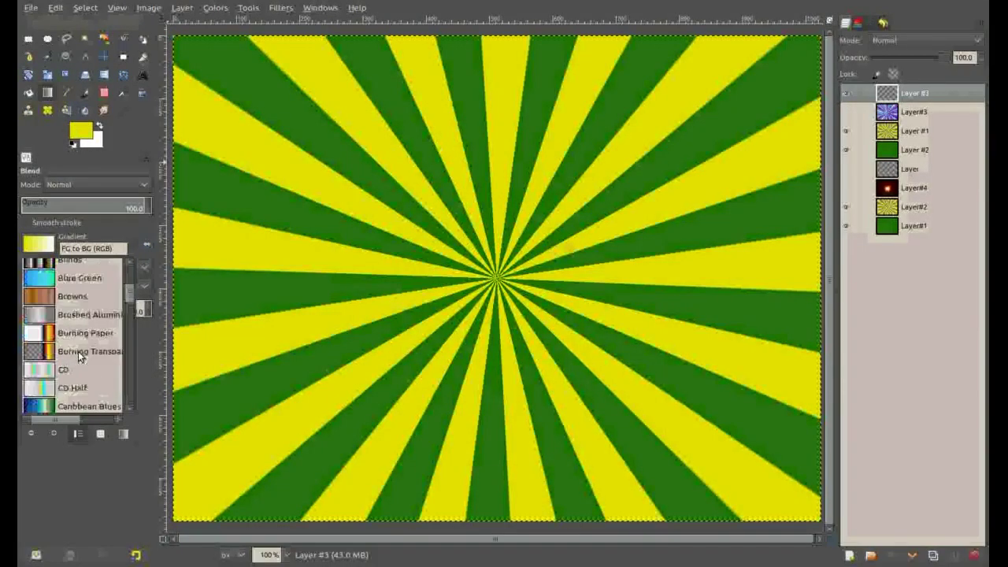
scroll(78, 351, down, 3)
scroll(78, 351, down, 2)
scroll(78, 351, down, 5)
scroll(78, 351, down, 2)
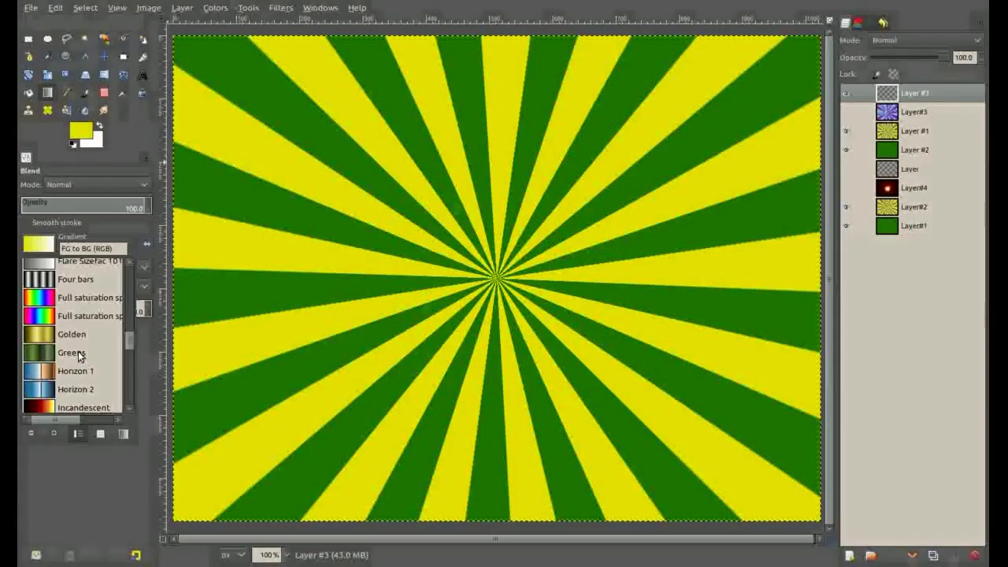
double_click(78, 326)
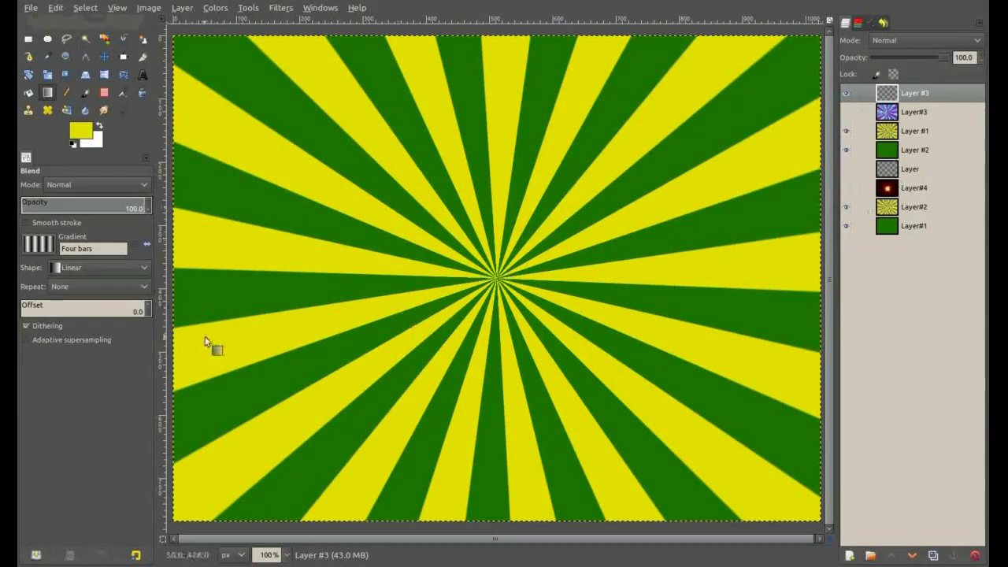
click(74, 266)
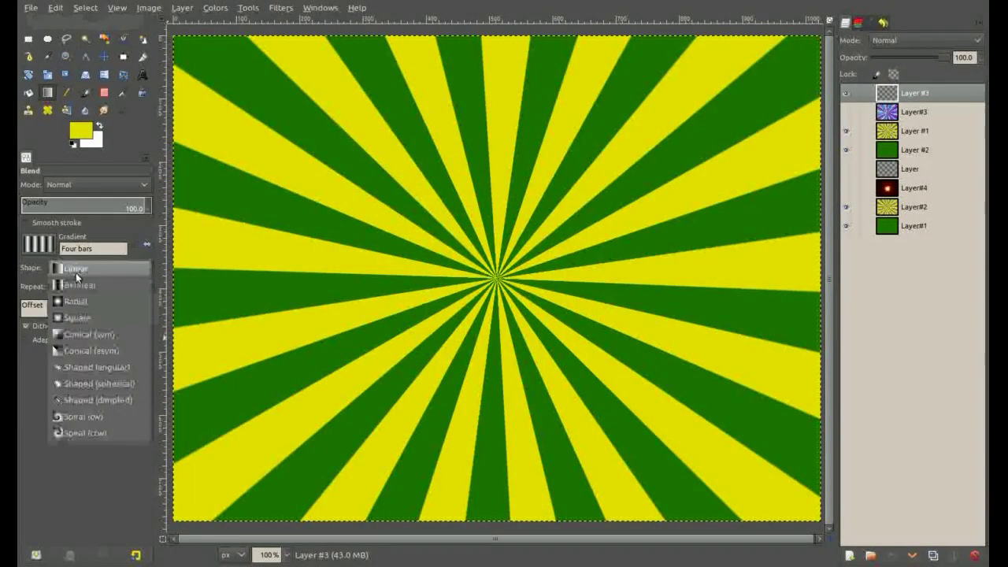
Draw a Conical (sym) Four bars gradient from the canvas centre toward the upper left
click(68, 336)
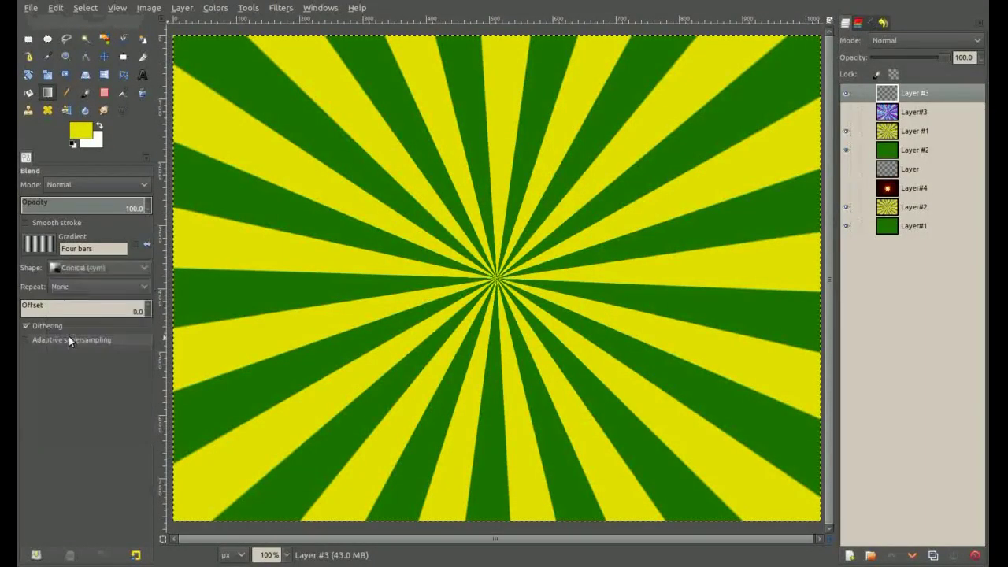
drag(497, 277, 172, 35)
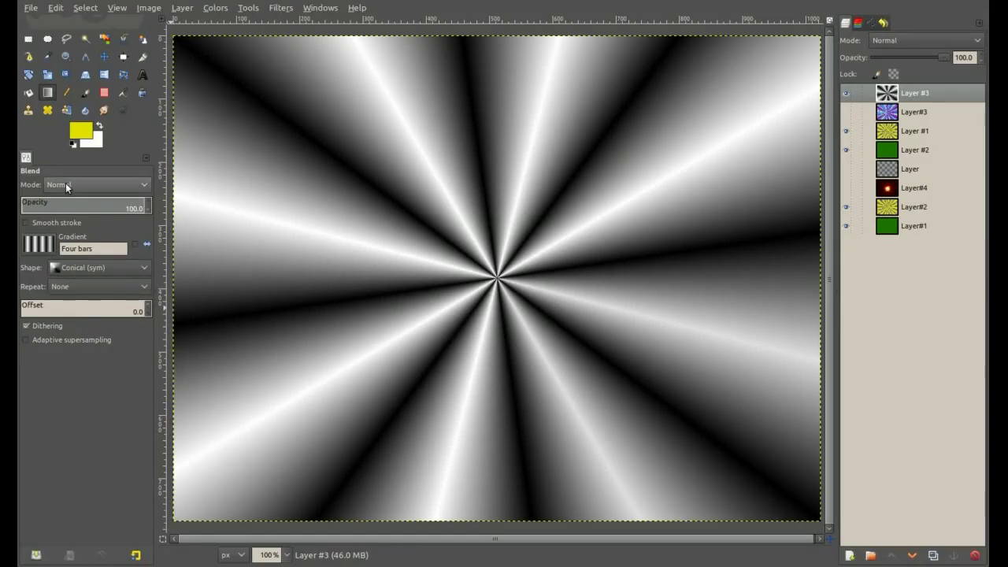
click(68, 183)
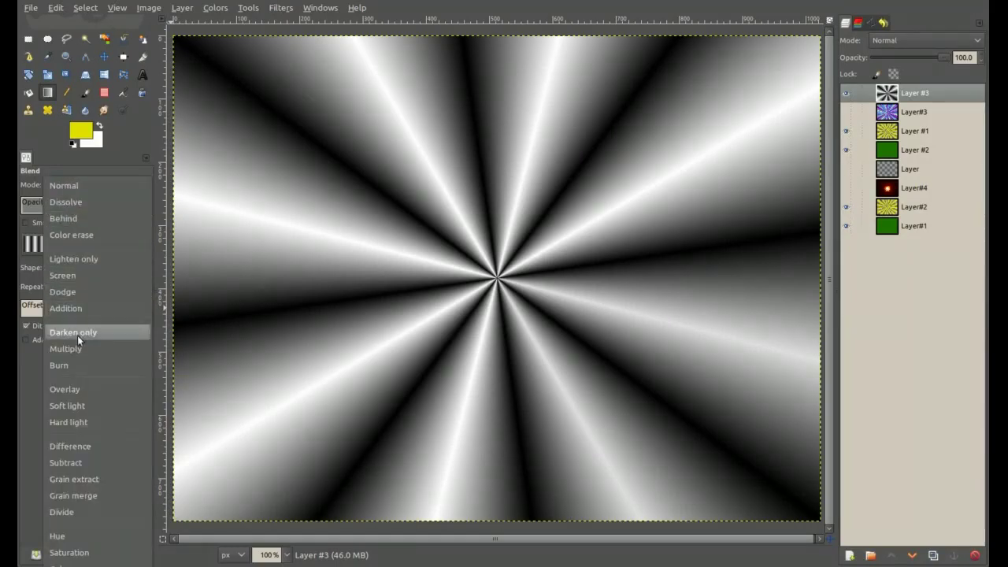
Layer eight Overlay-mode conical gradients from the centre in varied directions
click(77, 389)
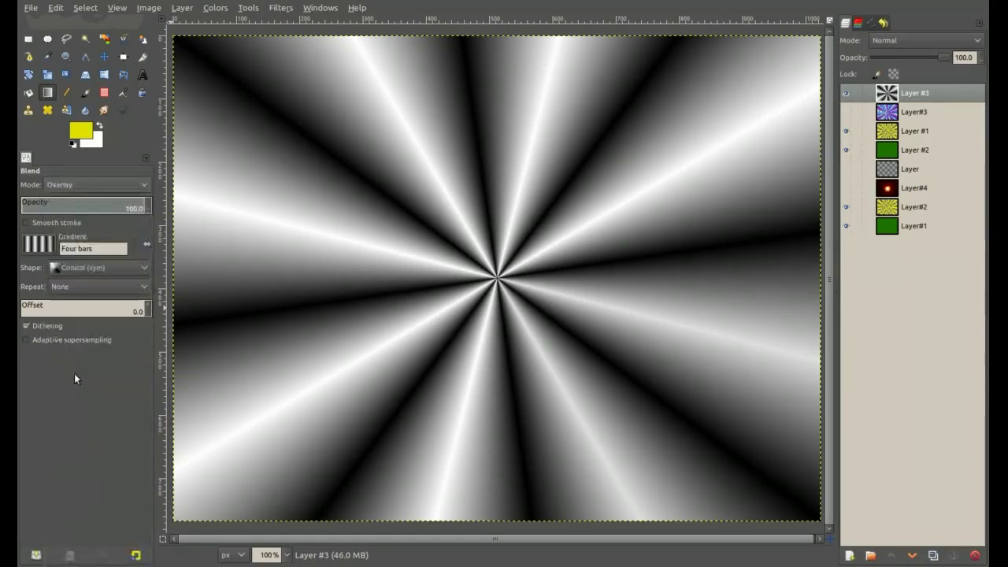
drag(498, 279, 352, 41)
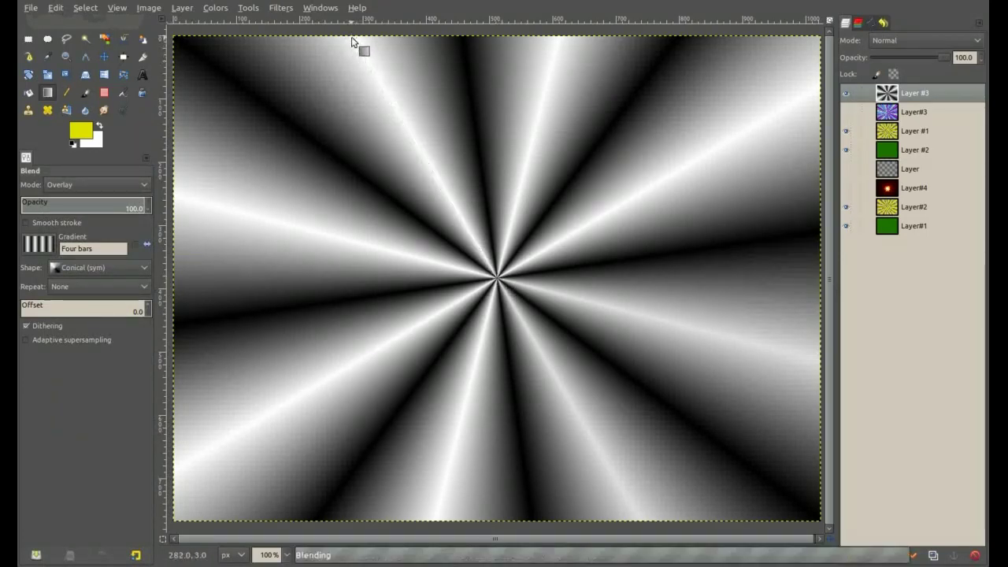
drag(497, 279, 174, 72)
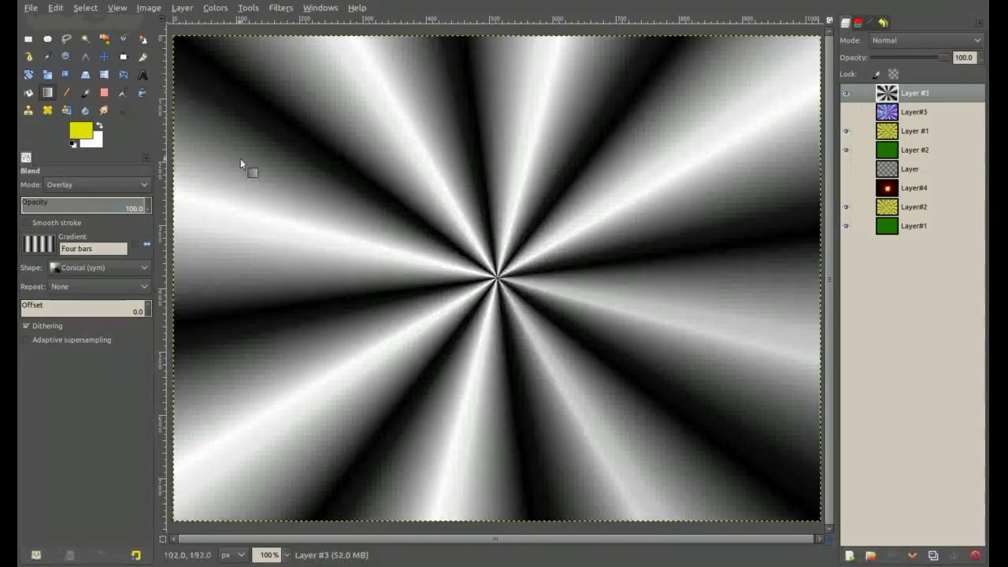
mouse_move(502, 278)
mouse_down()
mouse_move(197, 165)
mouse_move(435, 280)
mouse_move(179, 266)
mouse_up()
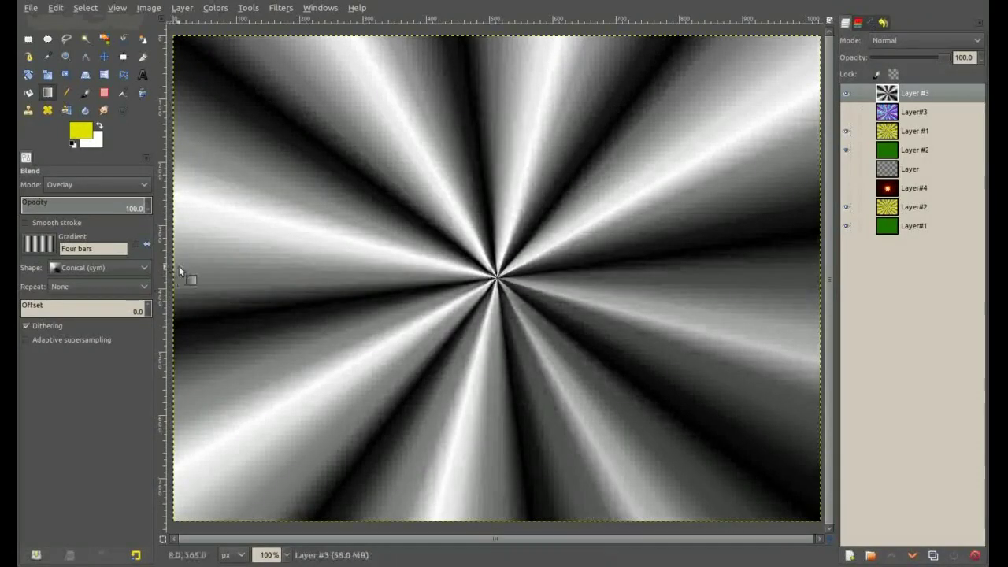
drag(498, 278, 555, 63)
mouse_move(498, 278)
mouse_down()
mouse_move(611, 125)
mouse_move(748, 47)
mouse_up()
drag(497, 279, 447, 27)
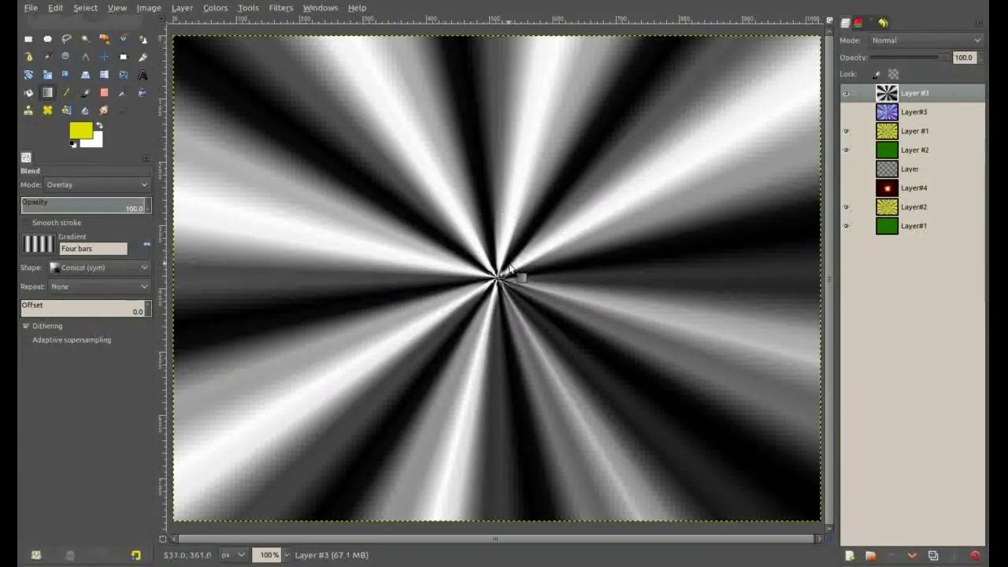
drag(497, 279, 425, 380)
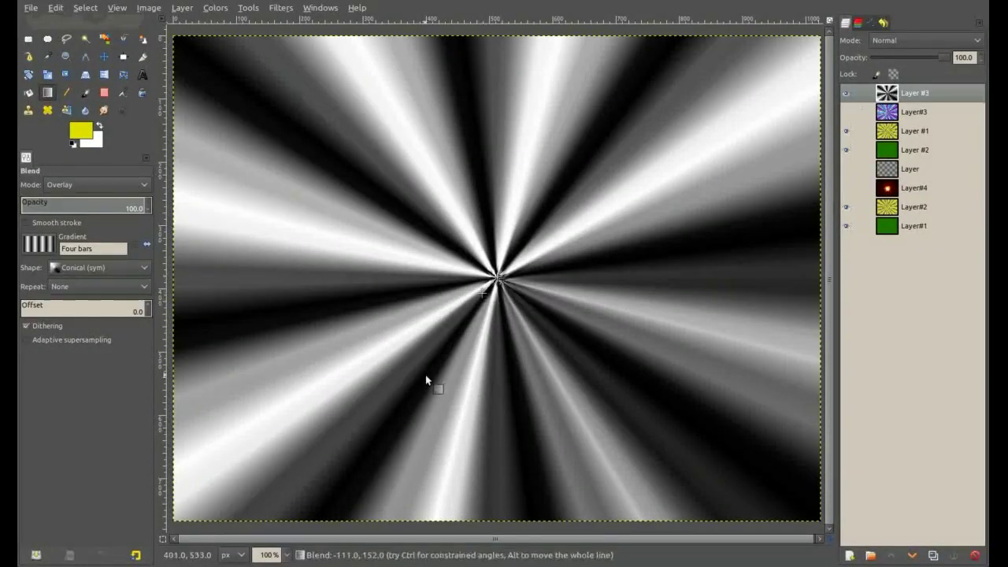
drag(426, 375, 317, 512)
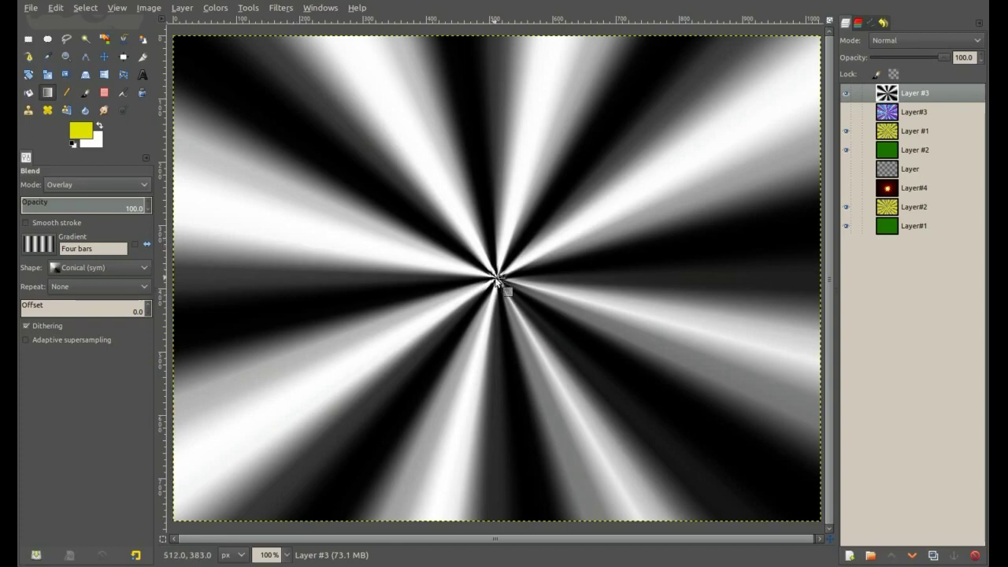
Add two Difference-mode conical gradients from the centre toward the upper left
click(61, 184)
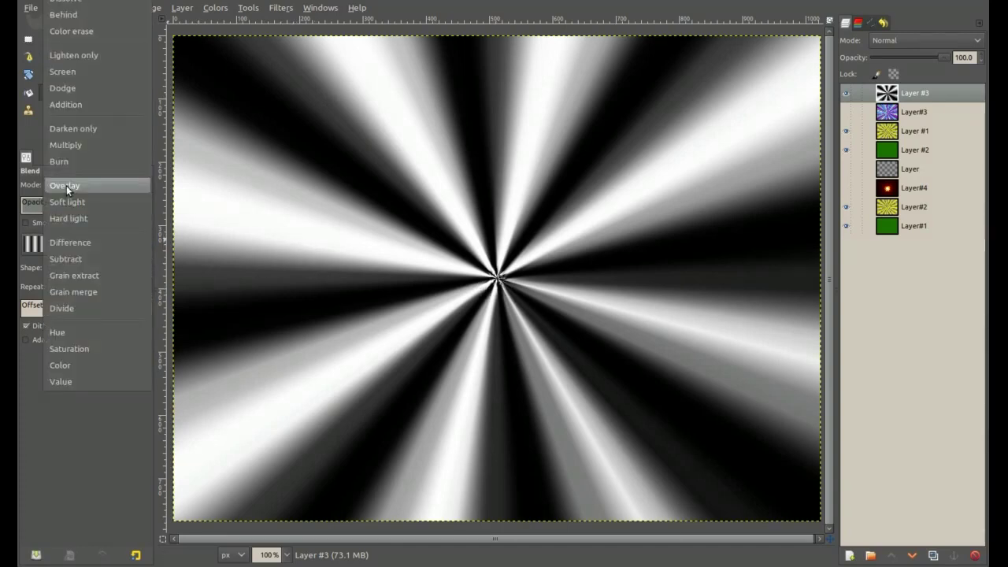
click(67, 243)
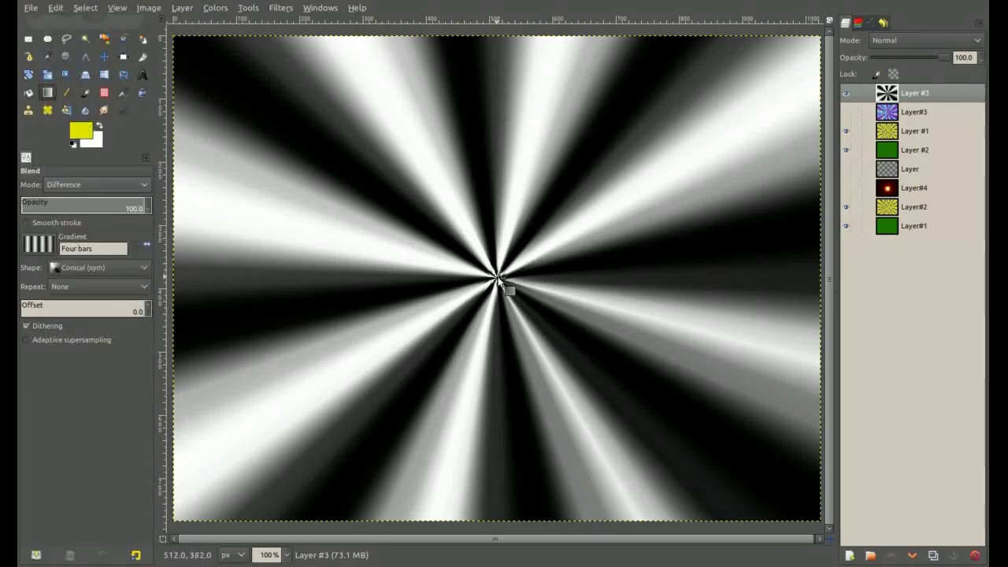
drag(498, 279, 346, 46)
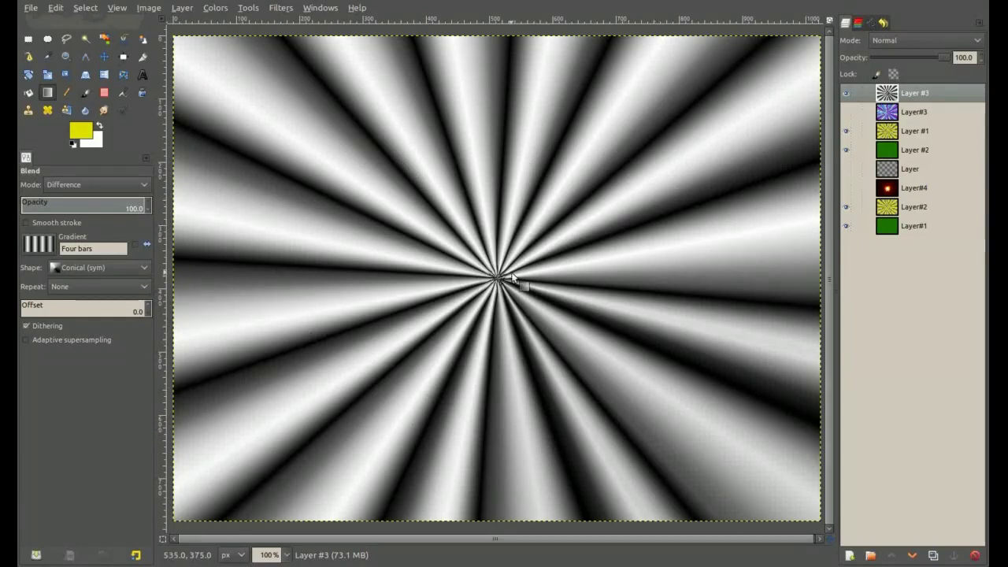
drag(498, 277, 370, 39)
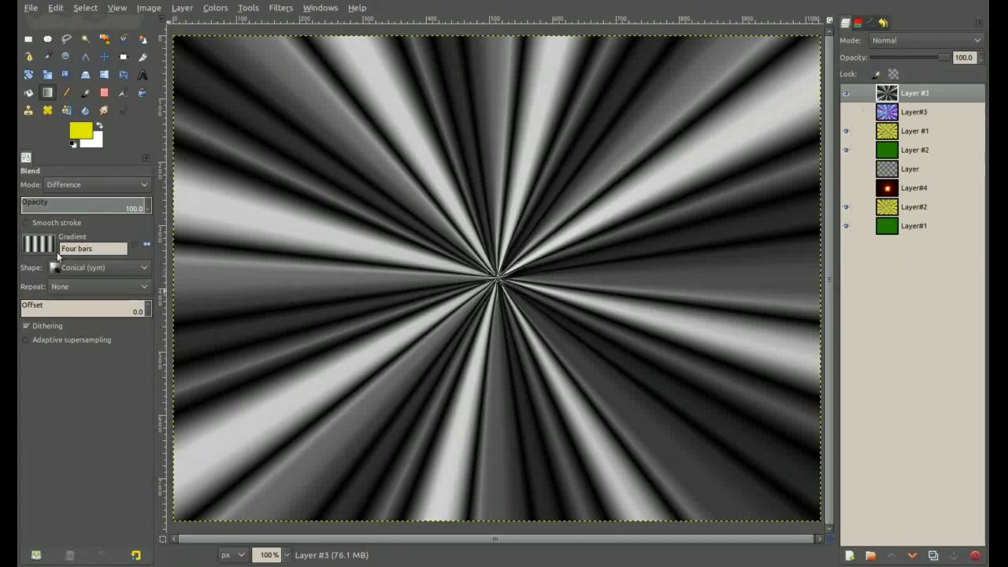
Choose Shadows 3 from the Blend tool's gradient list, replacing Four bars
click(34, 249)
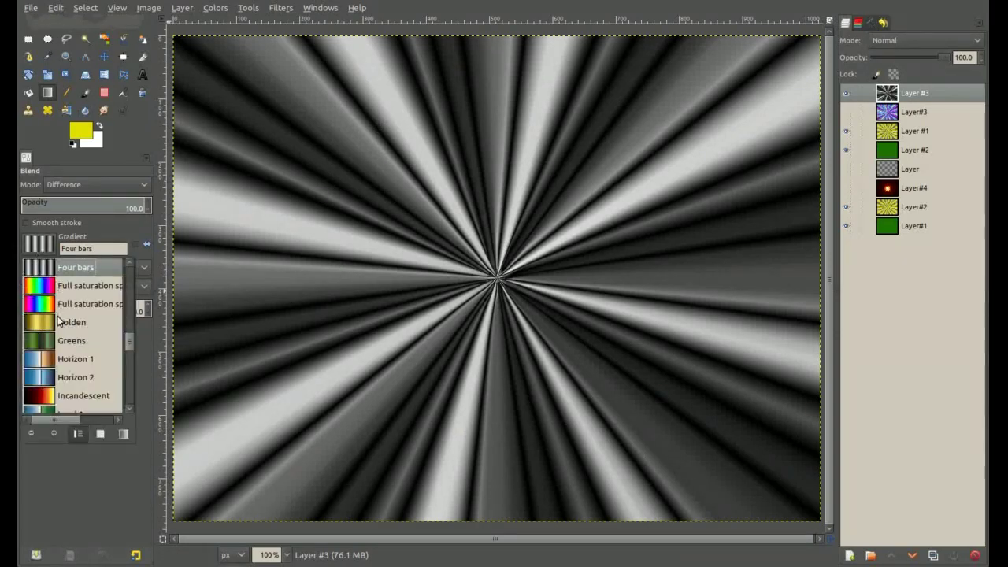
scroll(57, 323, down, 1)
scroll(57, 323, down, 2)
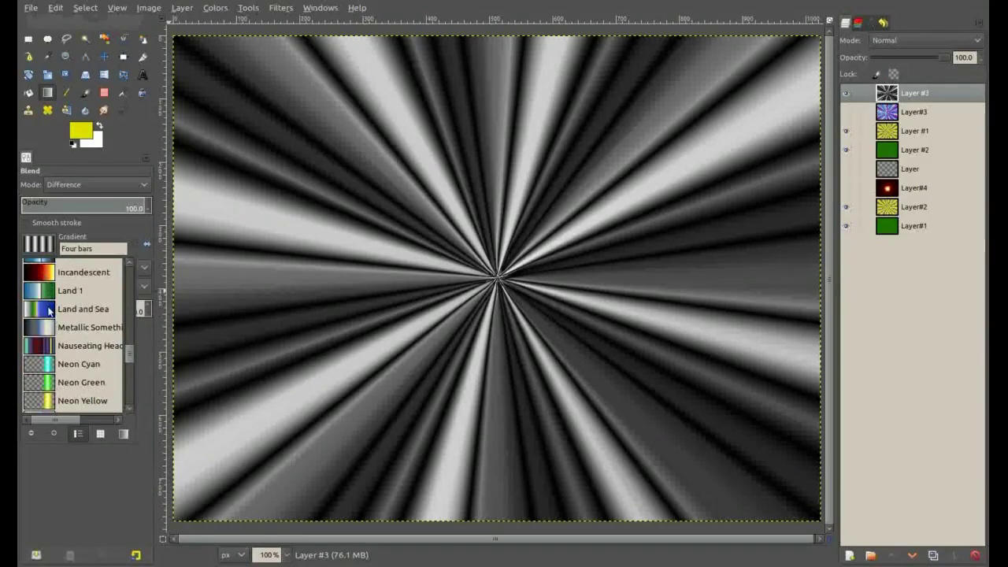
scroll(58, 351, down, 3)
scroll(57, 352, down, 2)
scroll(57, 352, down, 2)
scroll(51, 394, down, 2)
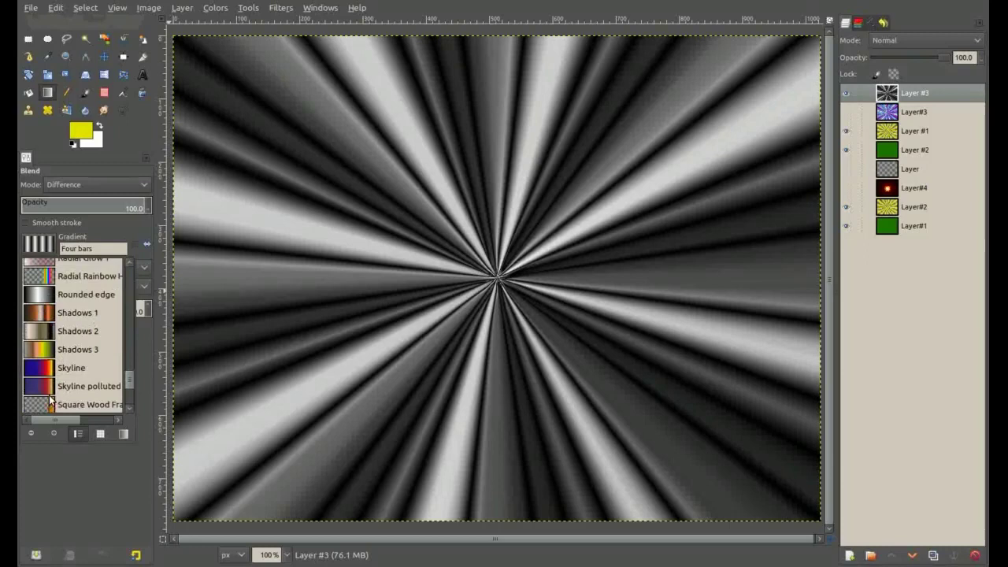
click(47, 348)
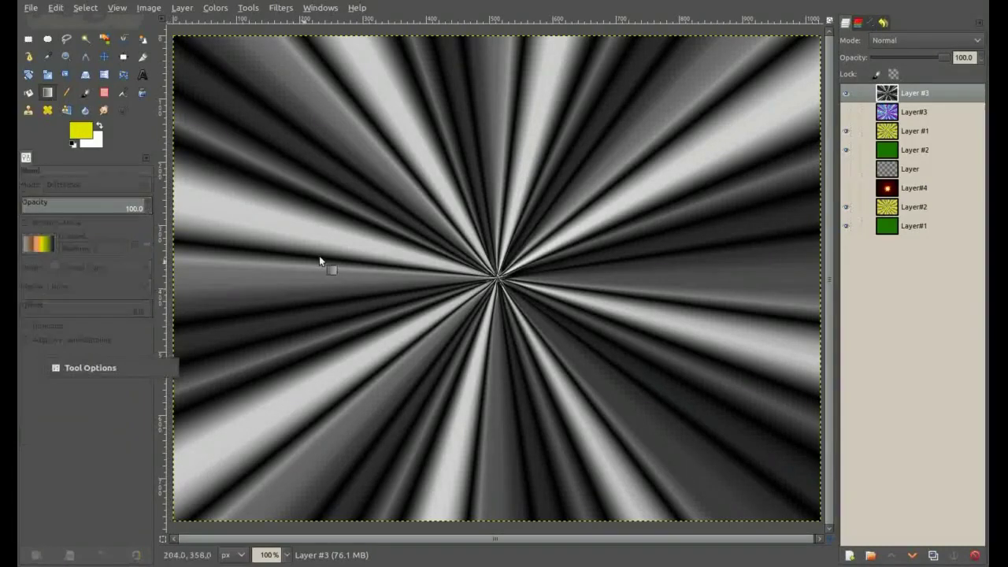
Re-dock the floating Tool Options panel into the left panel
drag(26, 157, 320, 259)
drag(278, 203, 29, 176)
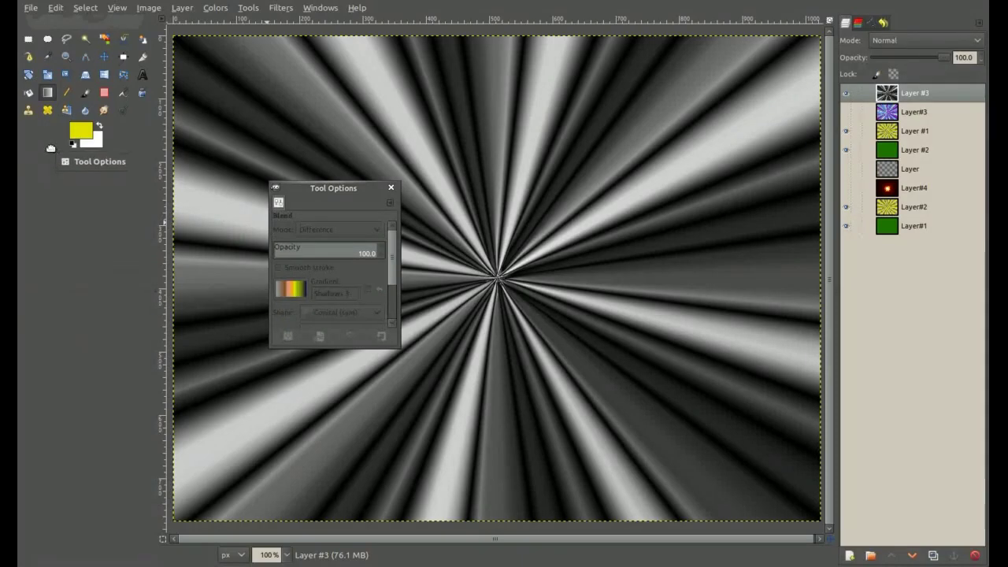
drag(29, 176, 51, 146)
drag(122, 93, 136, 155)
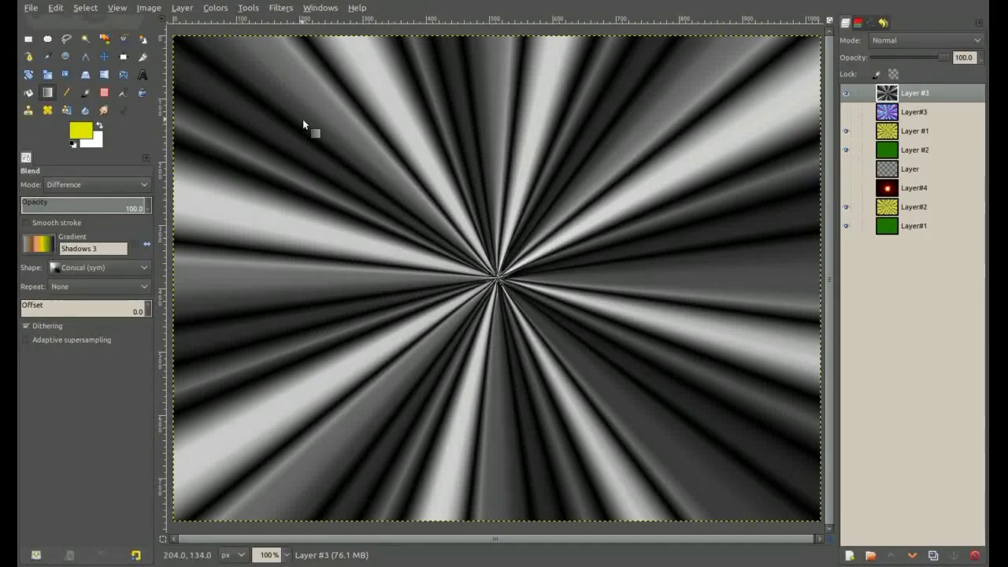
Apply Colors > Map > Gradient Map to recolour Layer #3's grey rays with Shadows 3
right_click(245, 52)
mouse_move(274, 151)
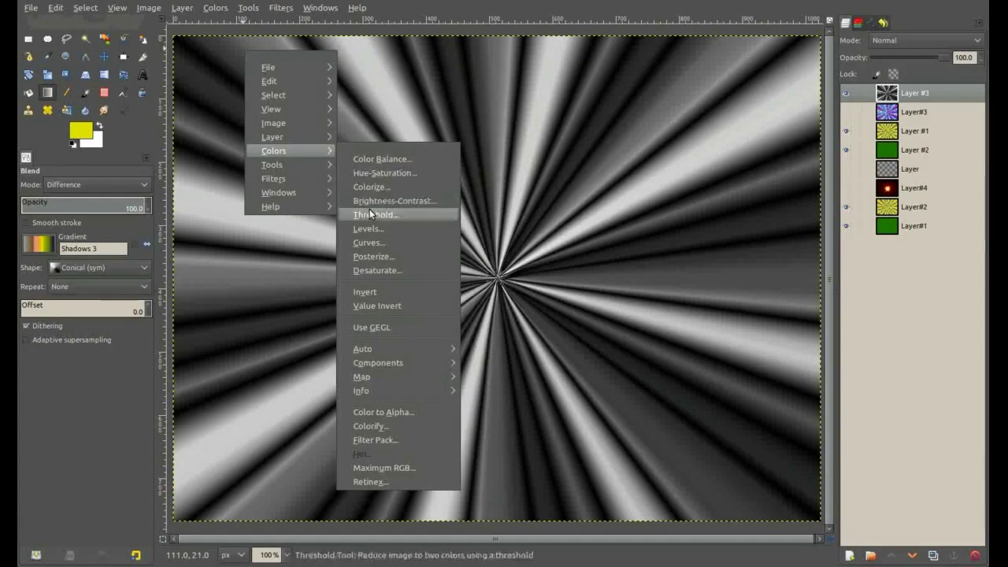
mouse_move(363, 376)
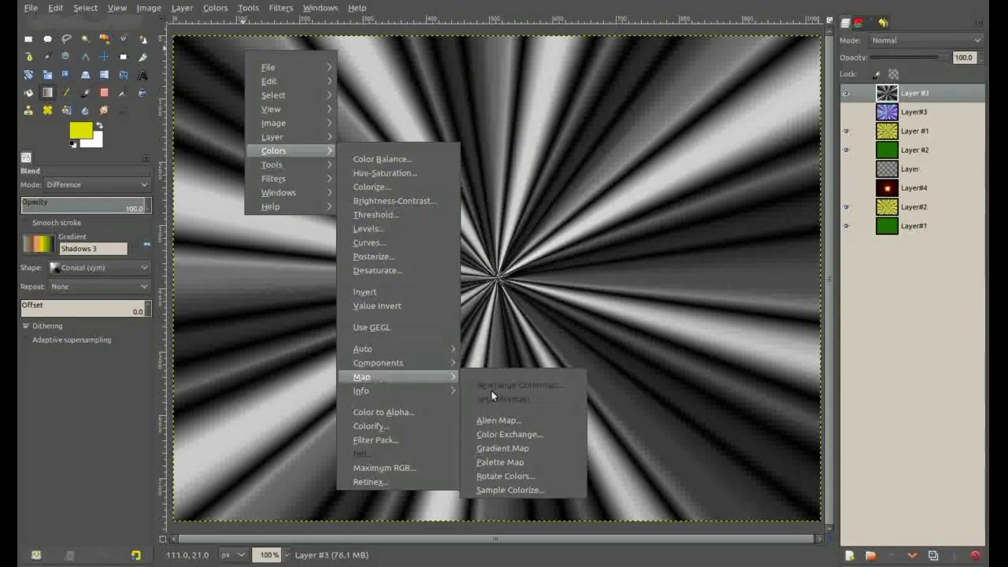
click(496, 449)
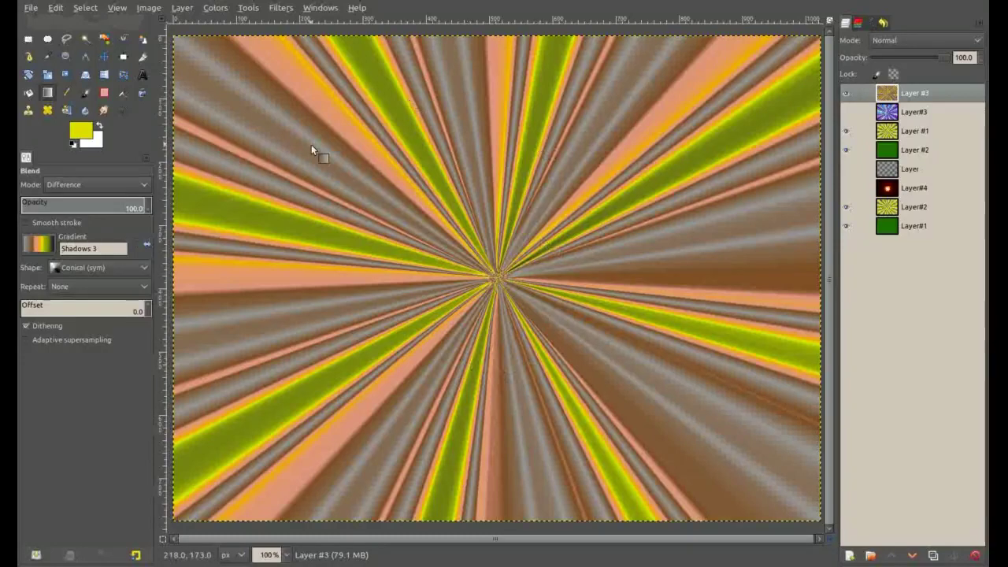
Shift the rays' hue to about 108 via Hue-Saturation, then move Layer#4 to the top and show it
right_click(318, 98)
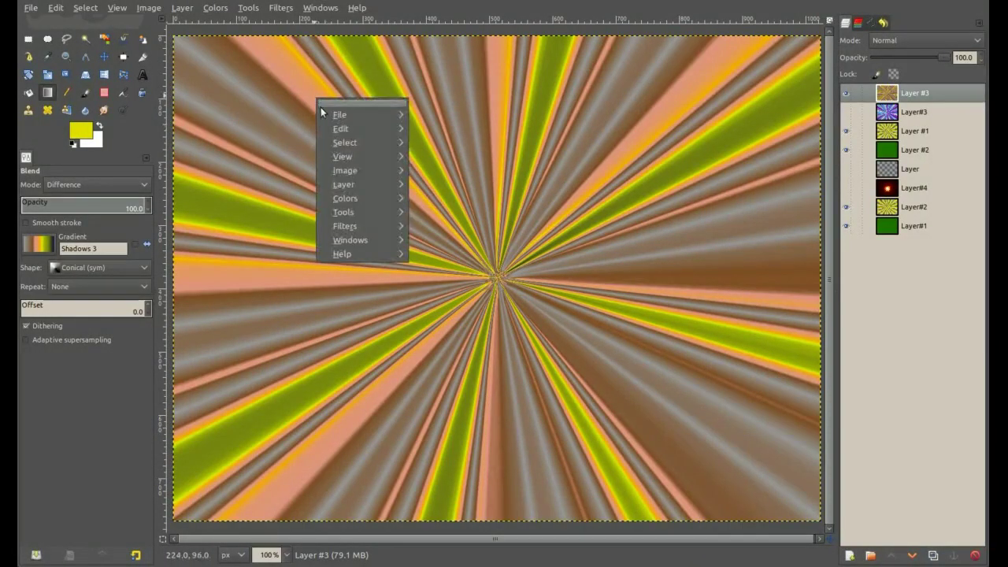
mouse_move(345, 198)
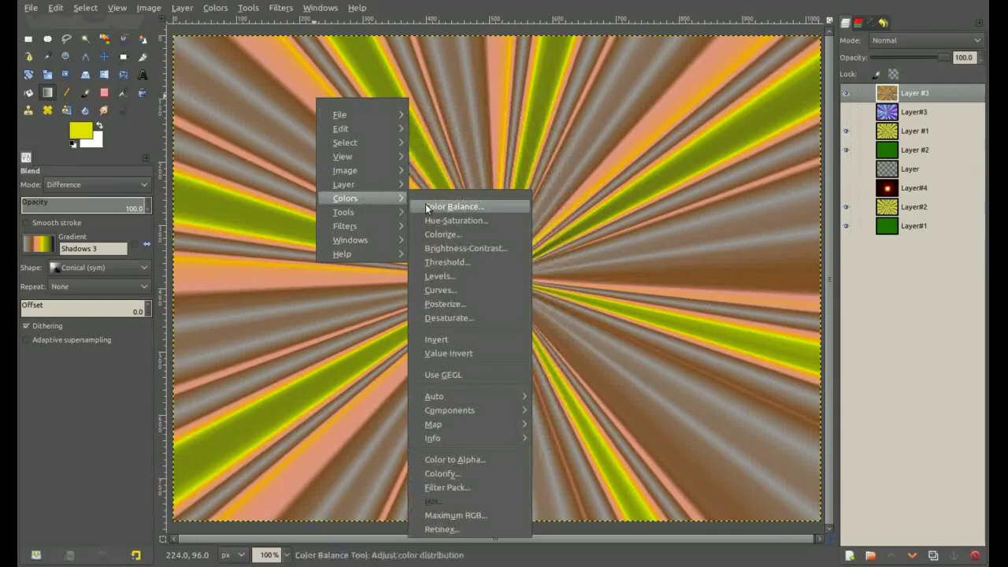
click(450, 221)
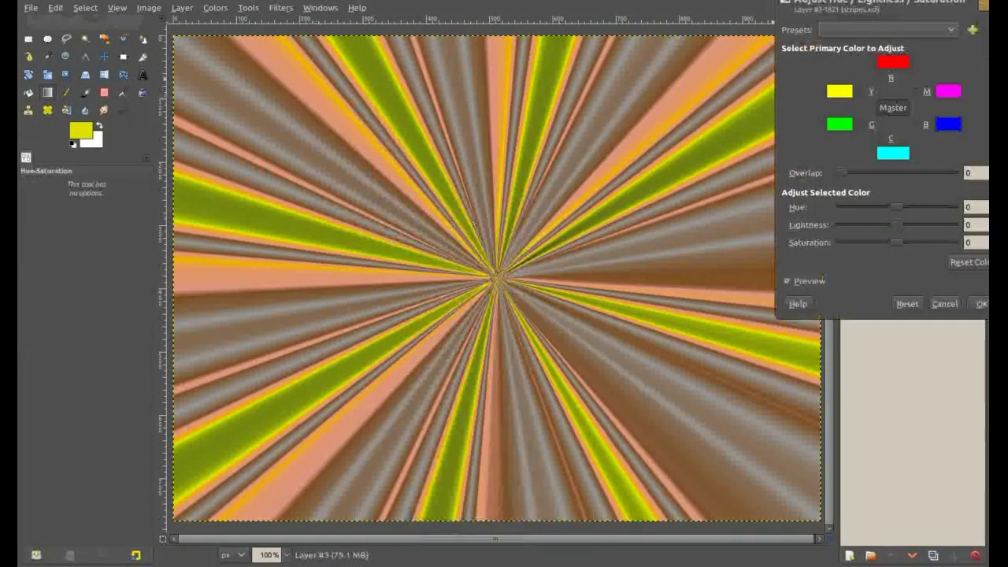
drag(813, 10, 624, 90)
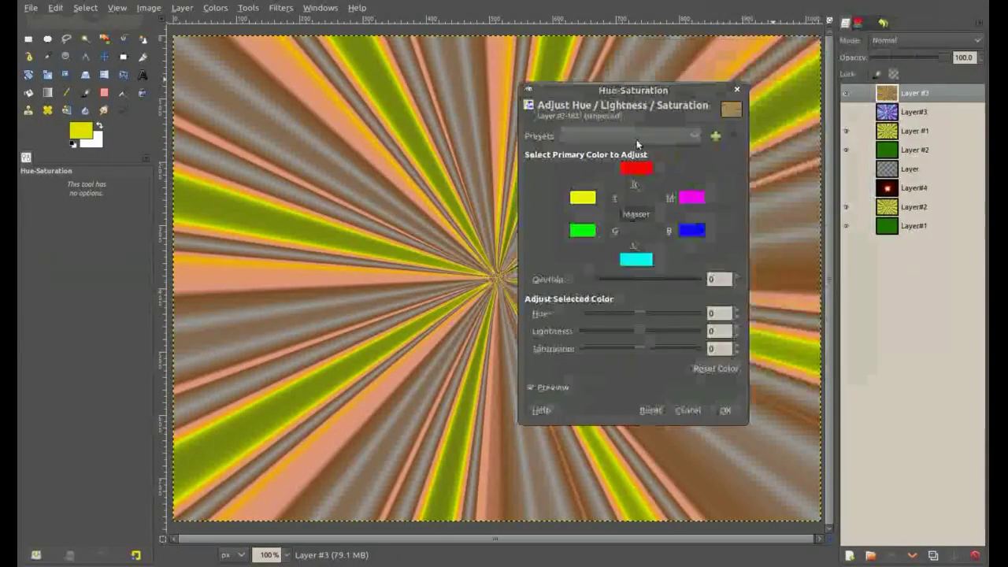
mouse_move(642, 312)
mouse_down()
mouse_move(583, 313)
mouse_move(675, 317)
mouse_up()
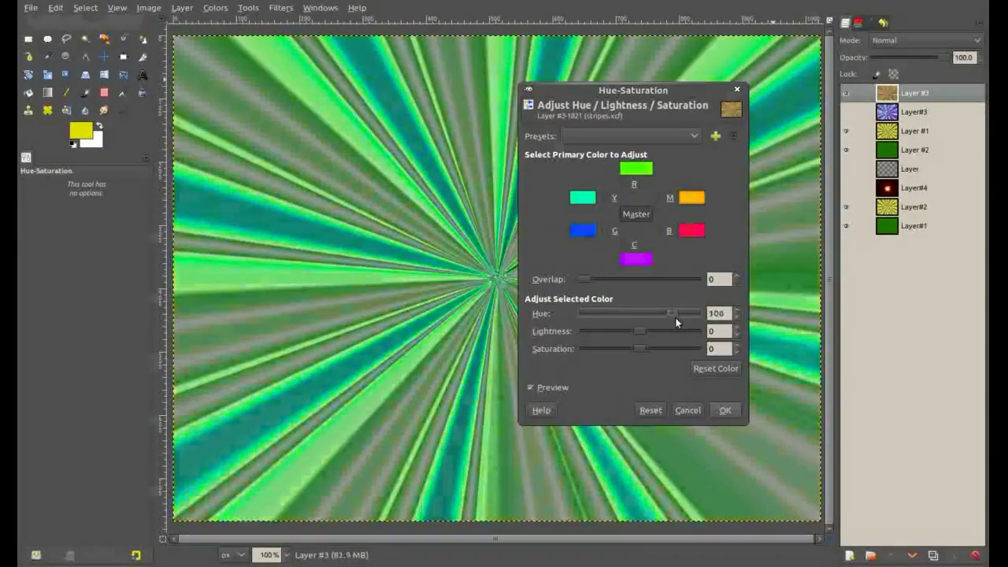
click(725, 409)
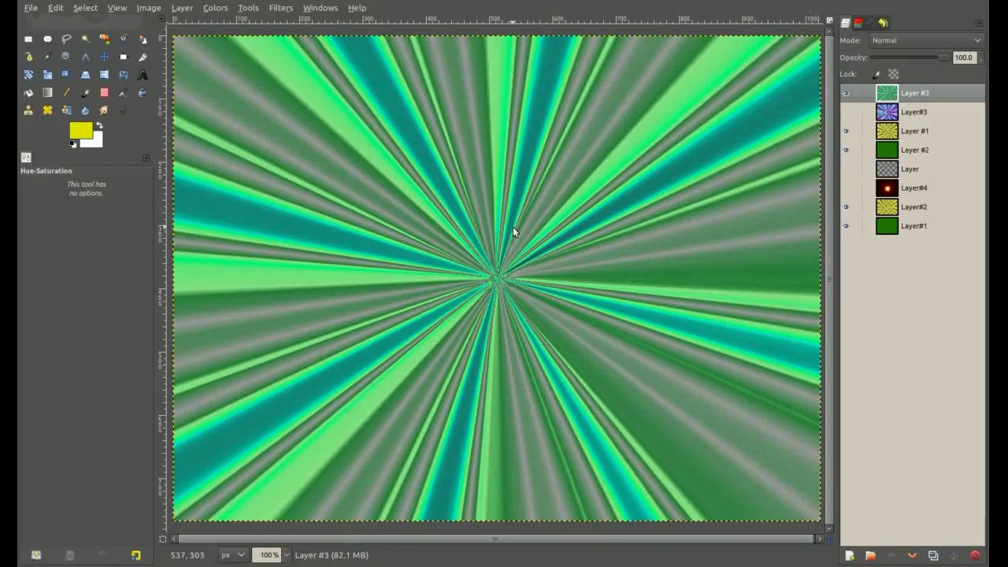
drag(888, 187, 888, 93)
click(846, 94)
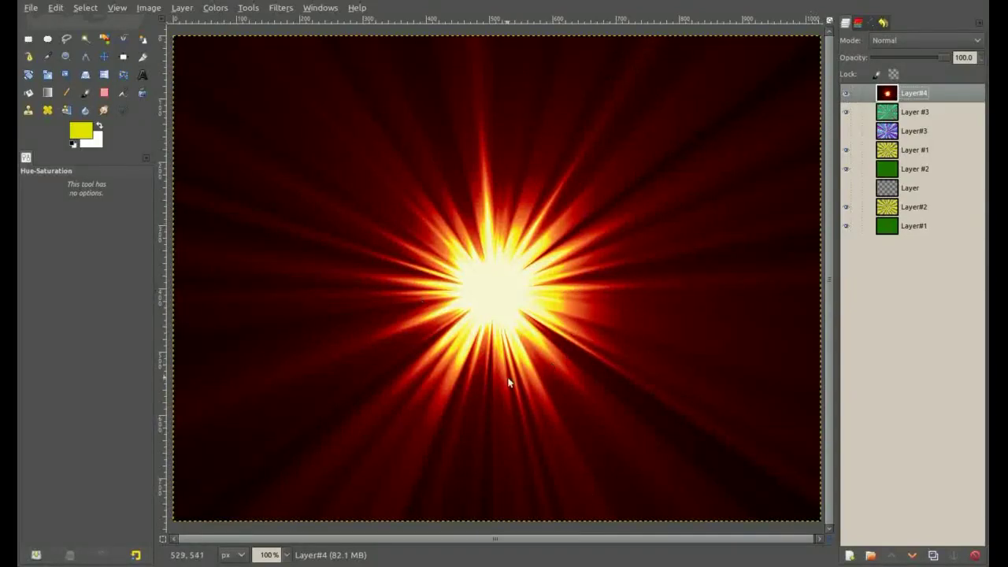
Hide Layer#4, then add a new top layer filled with black after resetting default colours
click(846, 94)
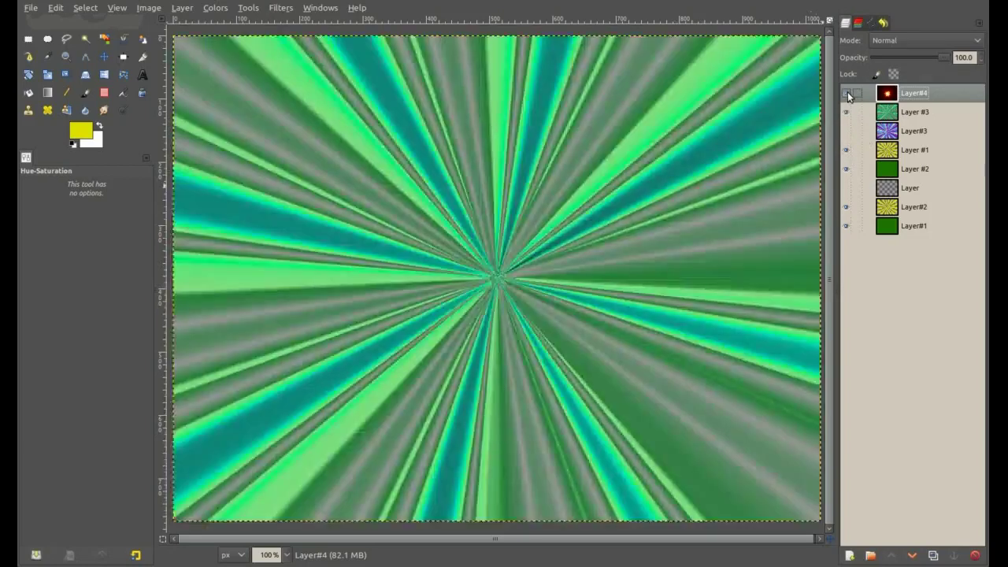
shift+click(849, 555)
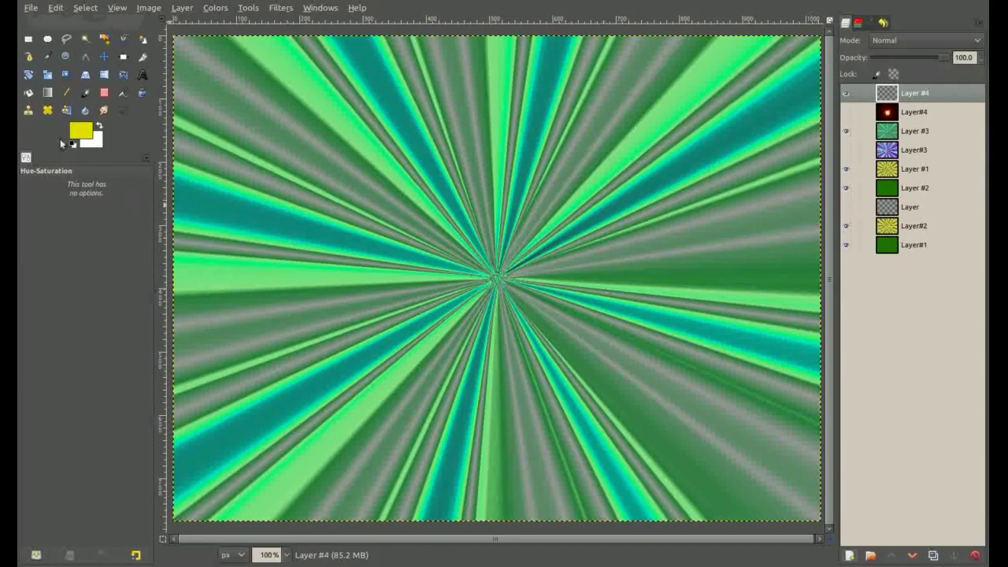
click(100, 127)
key(d)
key(ctrl+comma)
right_click(444, 192)
mouse_move(474, 318)
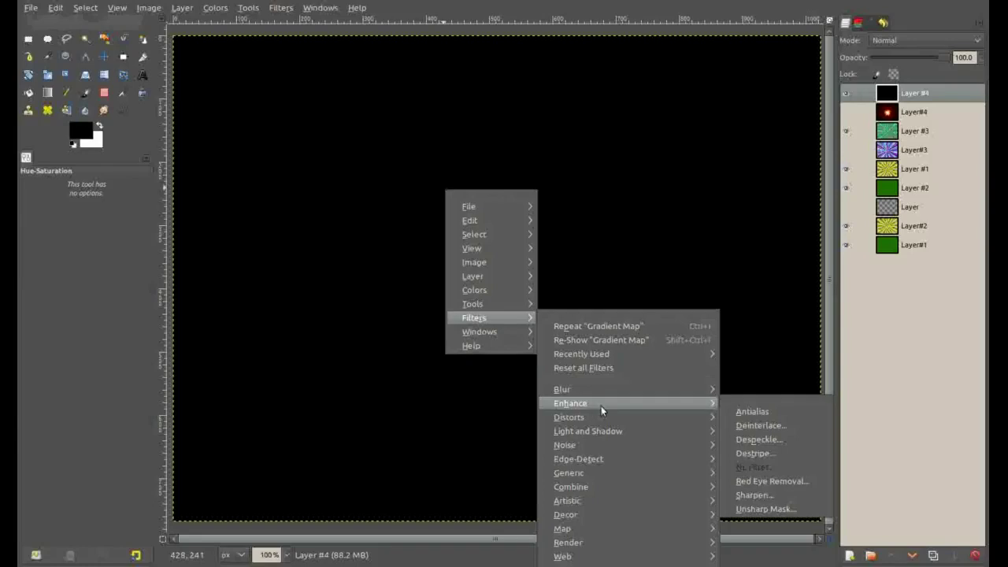
mouse_move(588, 431)
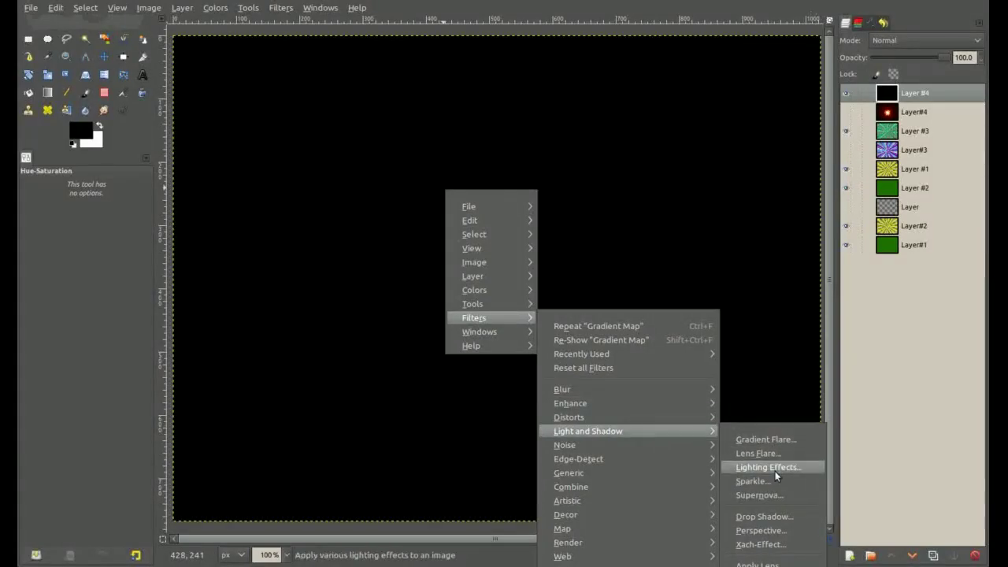
Render a centred Supernova on the black layer: radius 78, 235 spokes, random hue 65
click(757, 495)
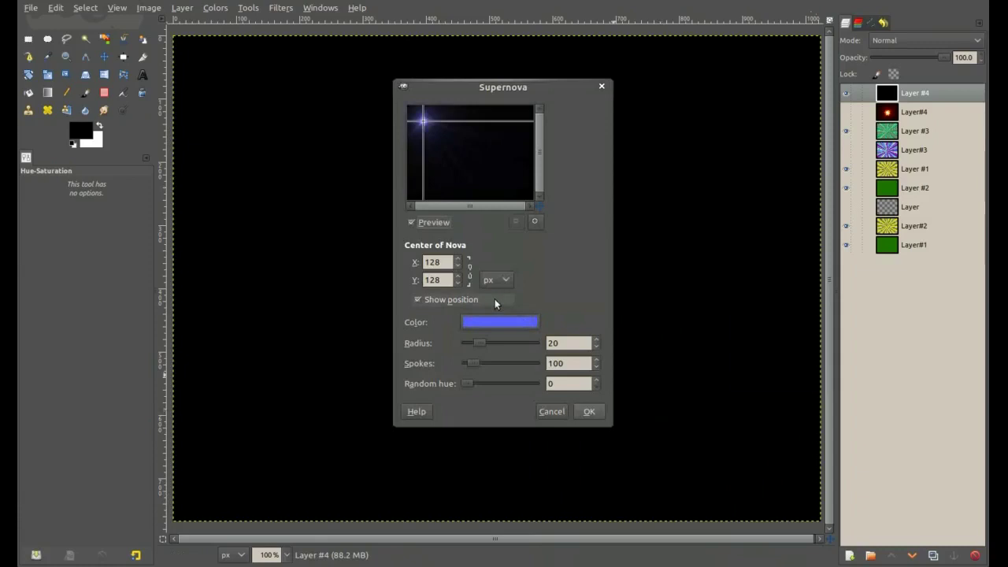
click(468, 152)
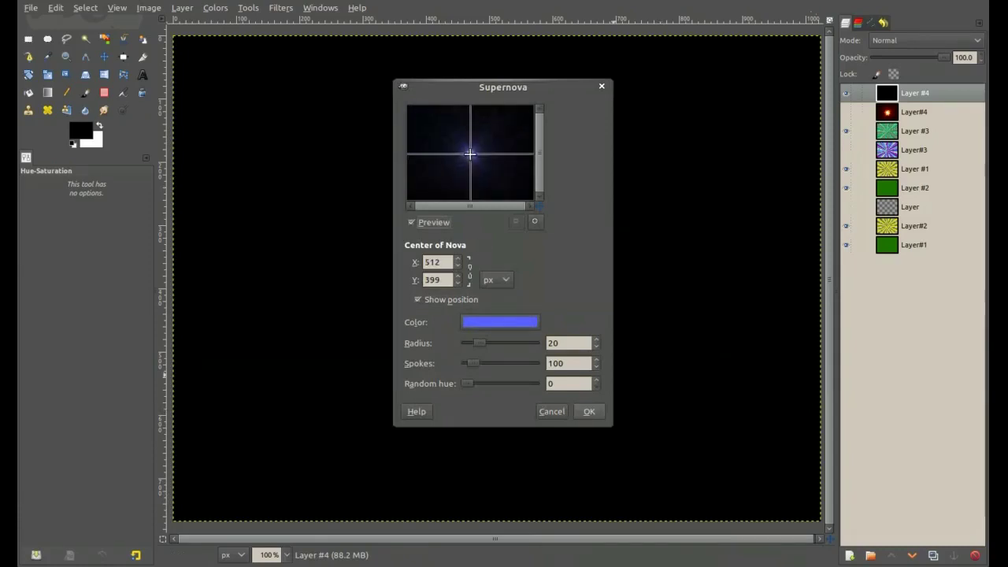
mouse_move(484, 344)
mouse_down()
mouse_move(521, 346)
mouse_move(487, 368)
mouse_move(515, 368)
mouse_up()
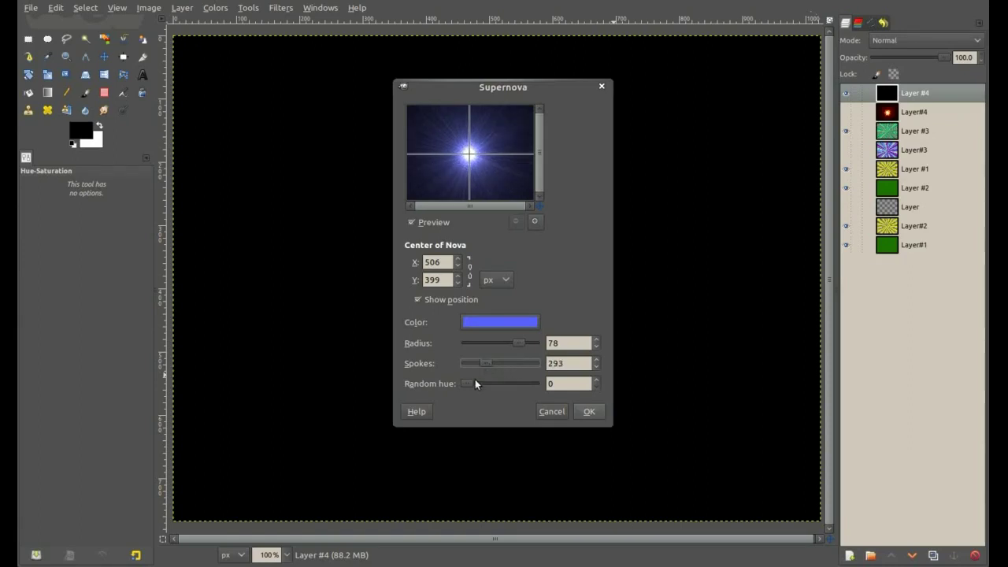
mouse_move(476, 383)
mouse_down()
mouse_move(491, 385)
mouse_move(483, 364)
mouse_move(479, 385)
mouse_up()
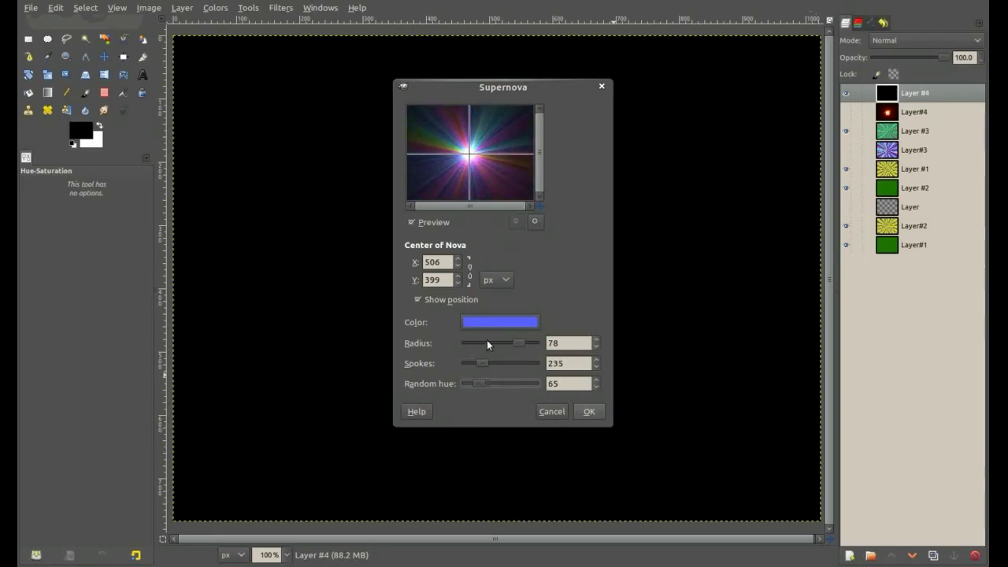
click(587, 411)
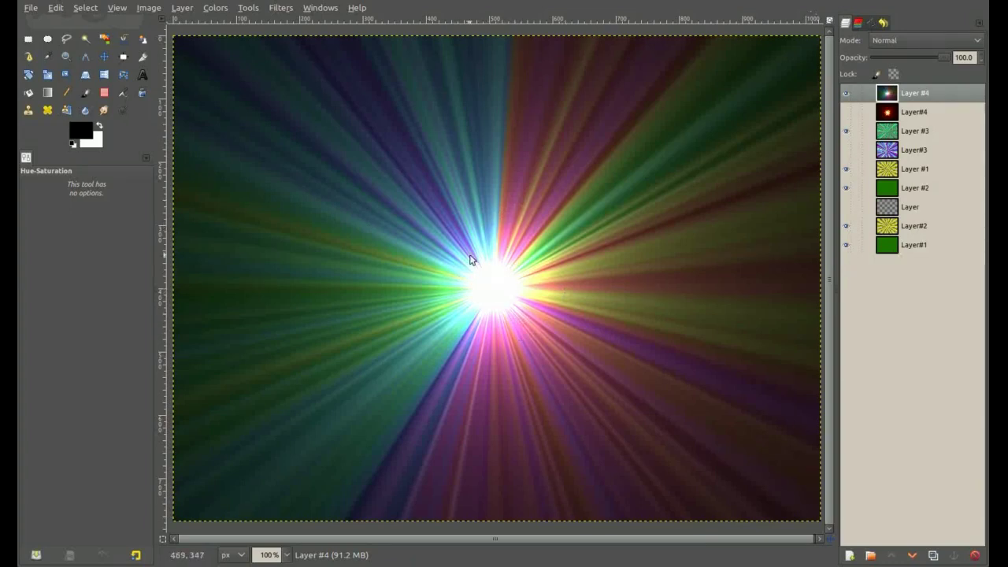
Dismiss the canvas menu and switch to the Blend tool
right_click(382, 80)
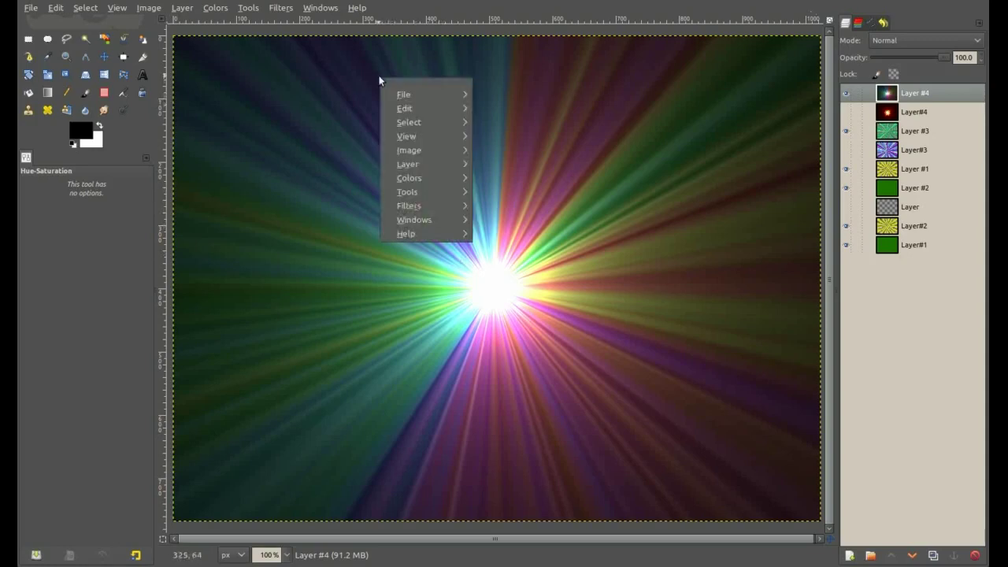
key(Escape)
click(48, 92)
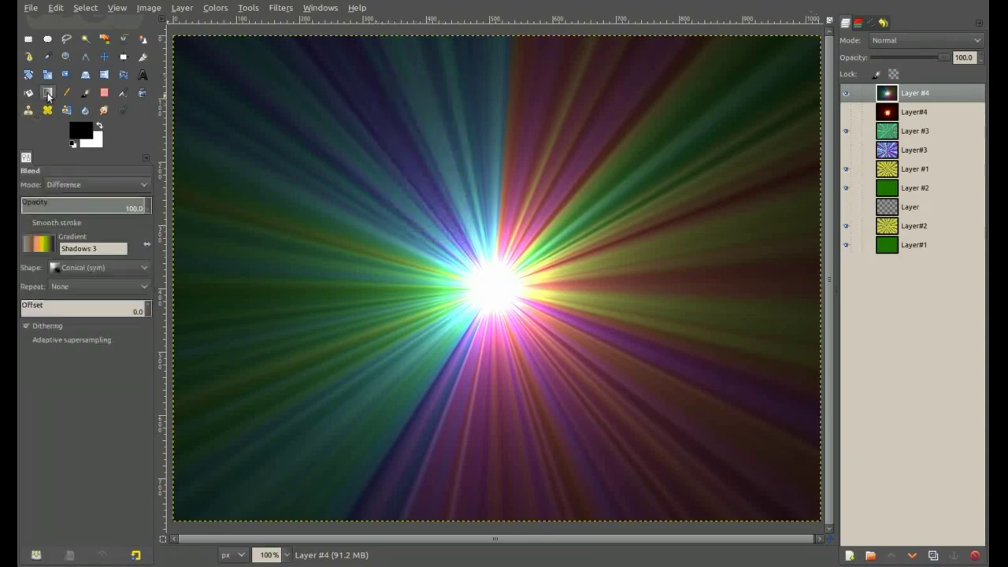
Select the Incandescent gradient in the Blend tool options
click(36, 248)
scroll(68, 325, down, 3)
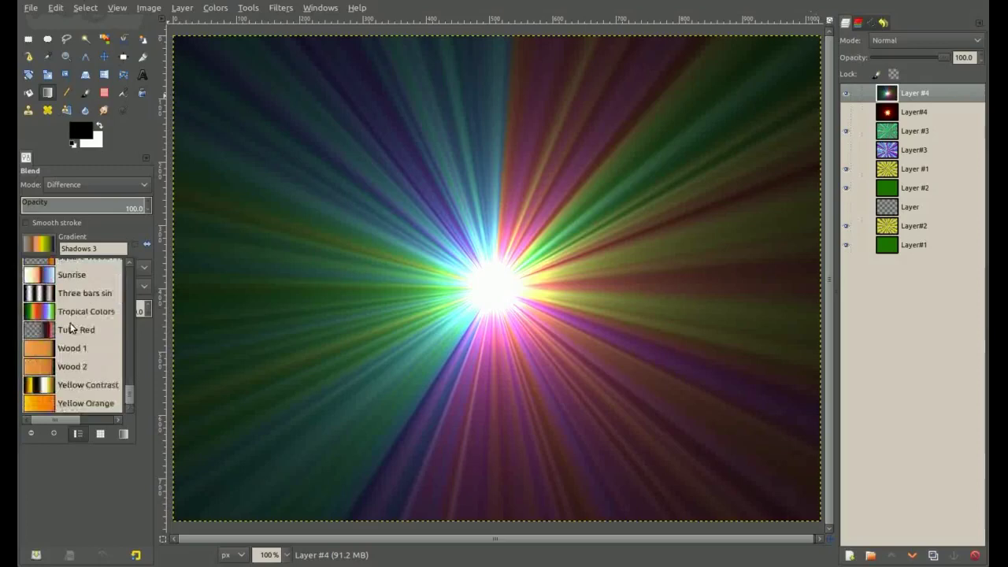
scroll(67, 335, up, 5)
scroll(66, 354, up, 2)
scroll(66, 356, up, 2)
scroll(66, 357, up, 2)
scroll(67, 359, up, 3)
scroll(67, 361, up, 1)
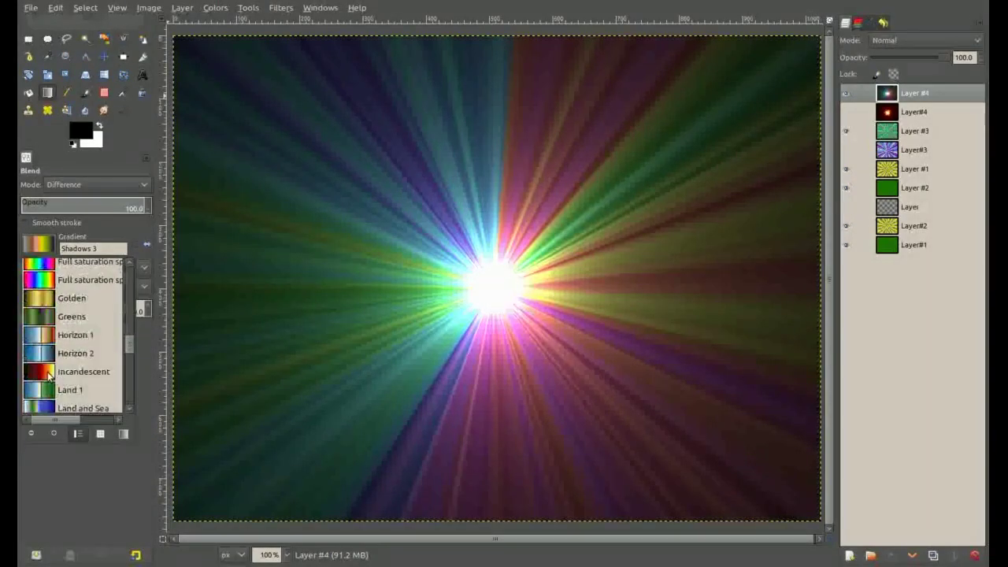
click(67, 371)
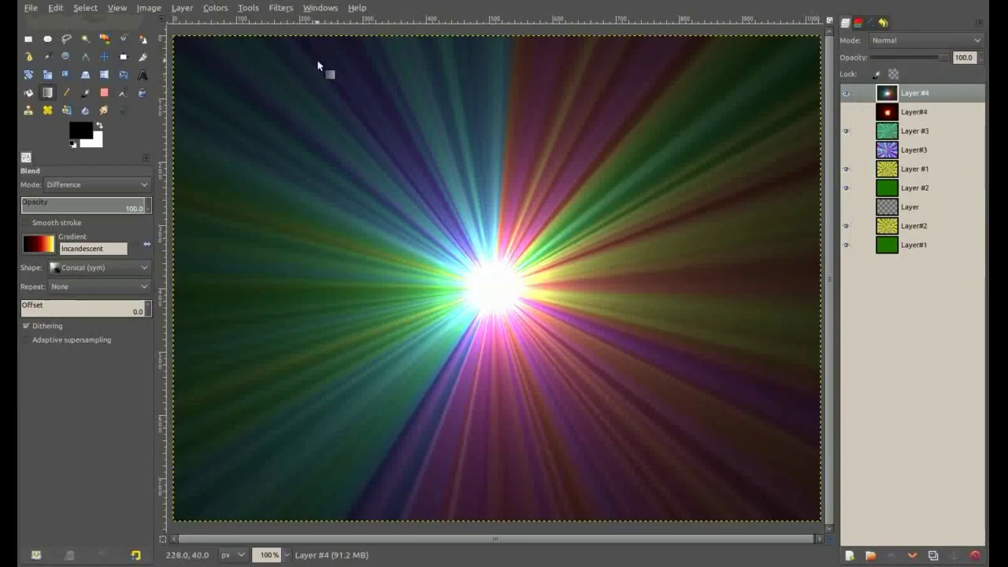
right_click(319, 66)
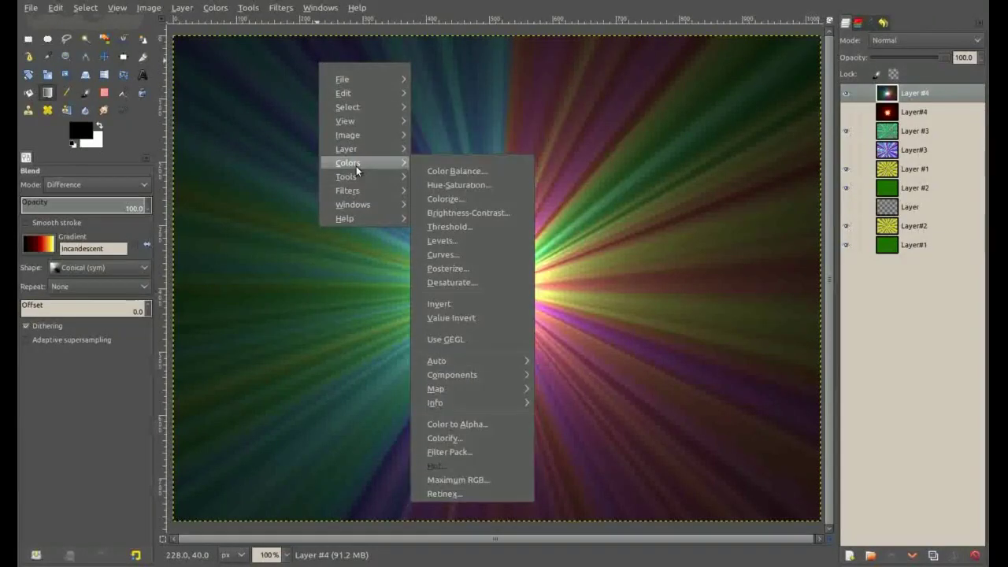
mouse_move(436, 388)
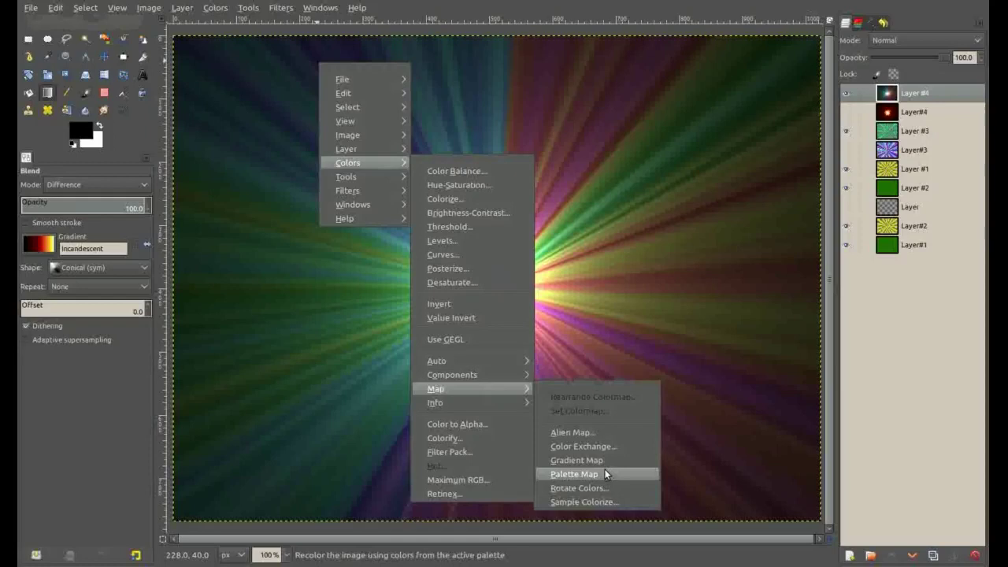
Apply an Incandescent Gradient Map to turn the supernova burst black, red and yellow
click(603, 461)
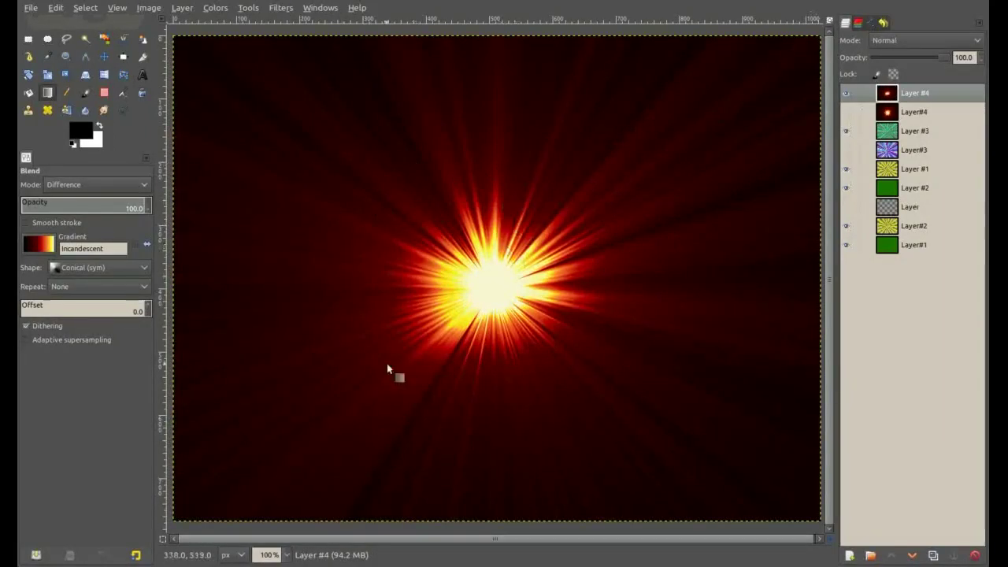